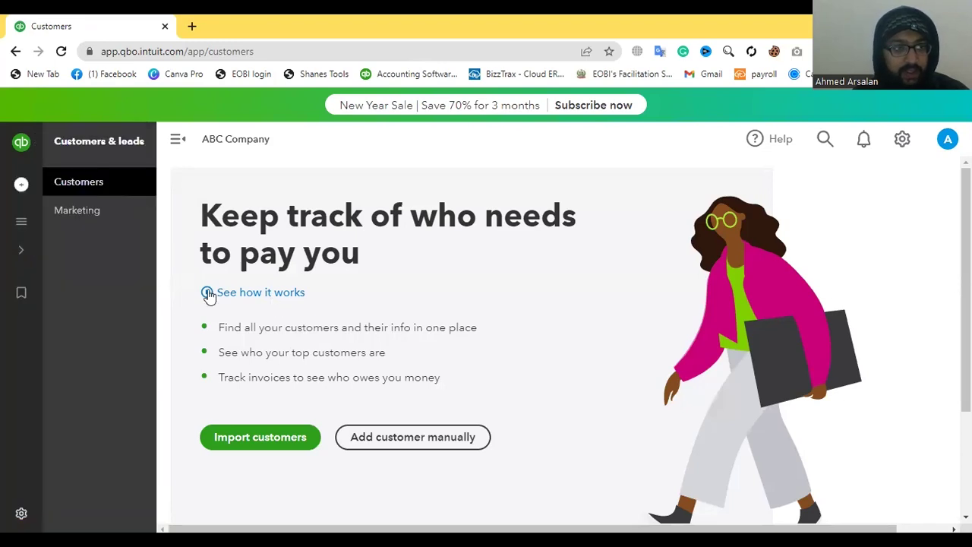
Open the customer import and review the name, company, customer type, email and phone columns in the Excel sample file
{"action": "scroll", "coordinate": [341, 352], "scroll_direction": "down", "scroll_amount": 2}
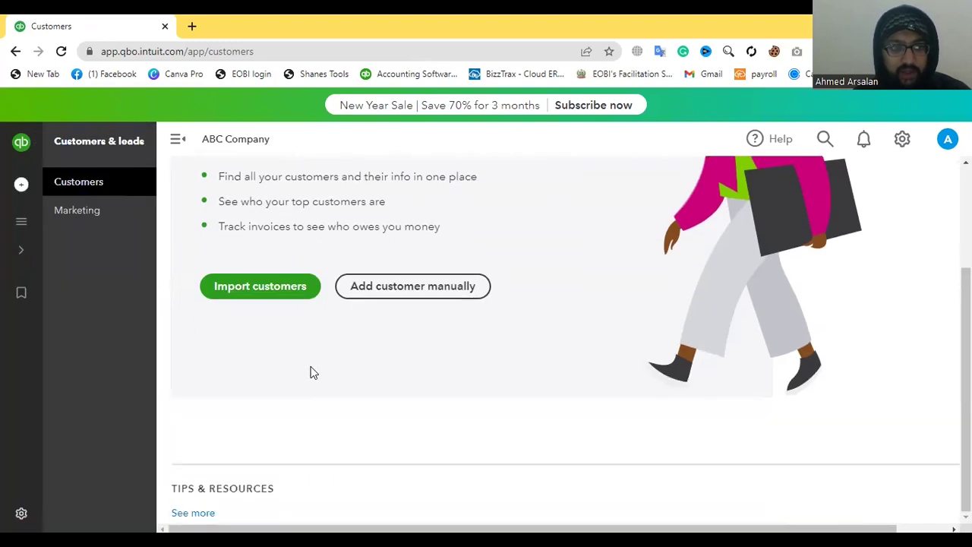
{"action": "left_click", "coordinate": [281, 301]}
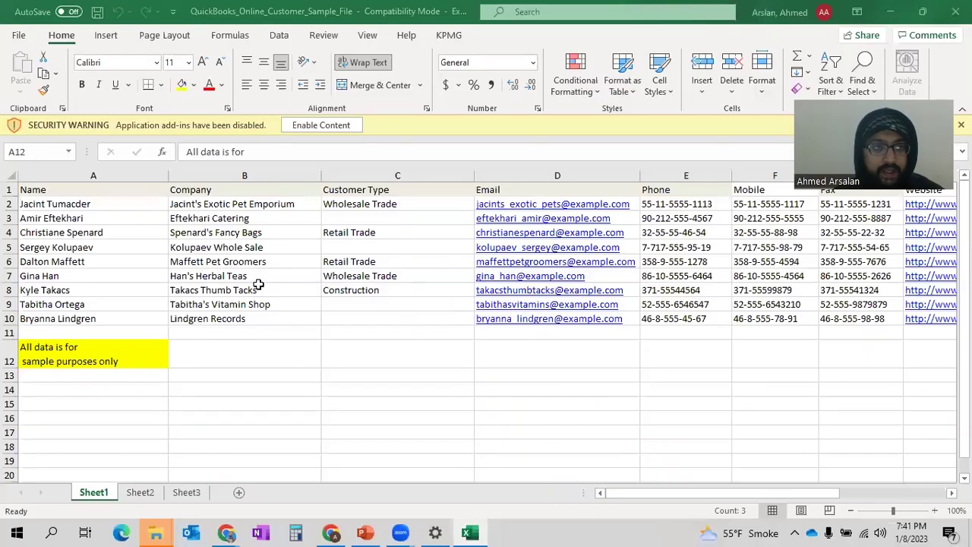
{"action": "left_click", "coordinate": [245, 261]}
{"action": "left_click_drag", "start_coordinate": [101, 203], "coordinate": [84, 353]}
{"action": "left_click_drag", "start_coordinate": [228, 191], "coordinate": [235, 357]}
{"action": "left_click_drag", "start_coordinate": [395, 205], "coordinate": [414, 361]}
{"action": "left_click", "coordinate": [558, 176]}
{"action": "left_click_drag", "start_coordinate": [668, 190], "coordinate": [686, 291]}
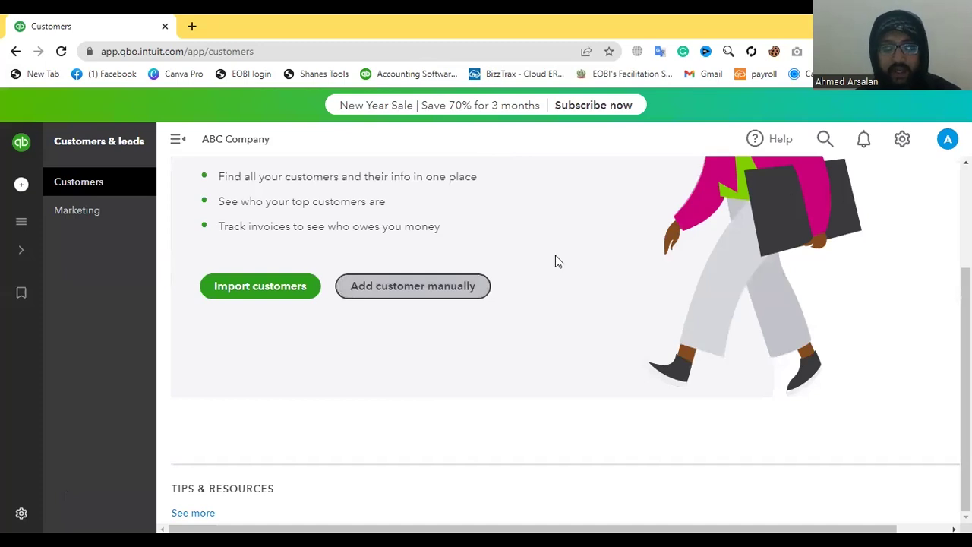
Look over the form for adding a customer manually, including its address fields, and close it without saving
{"action": "scroll", "coordinate": [232, 196], "scroll_direction": "down", "scroll_amount": 1}
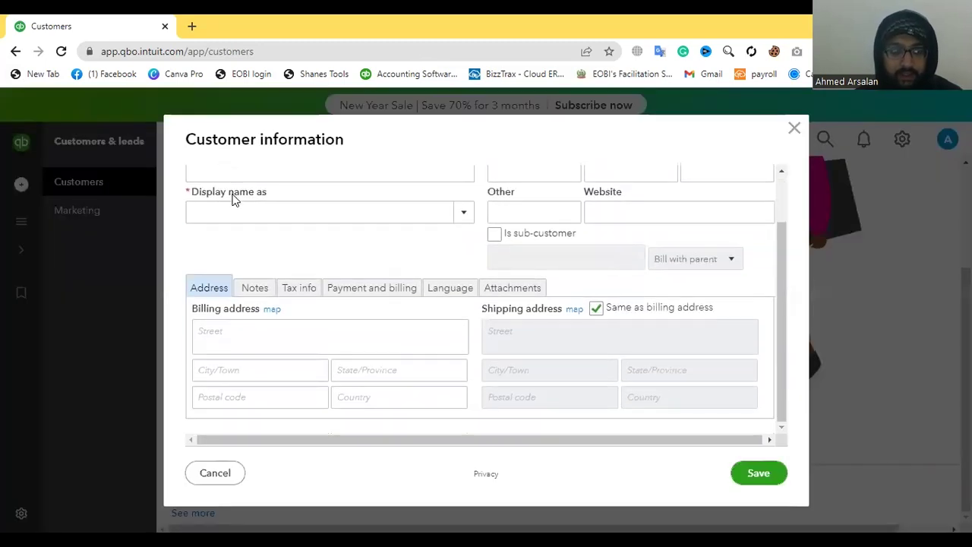
{"action": "left_click", "coordinate": [793, 128]}
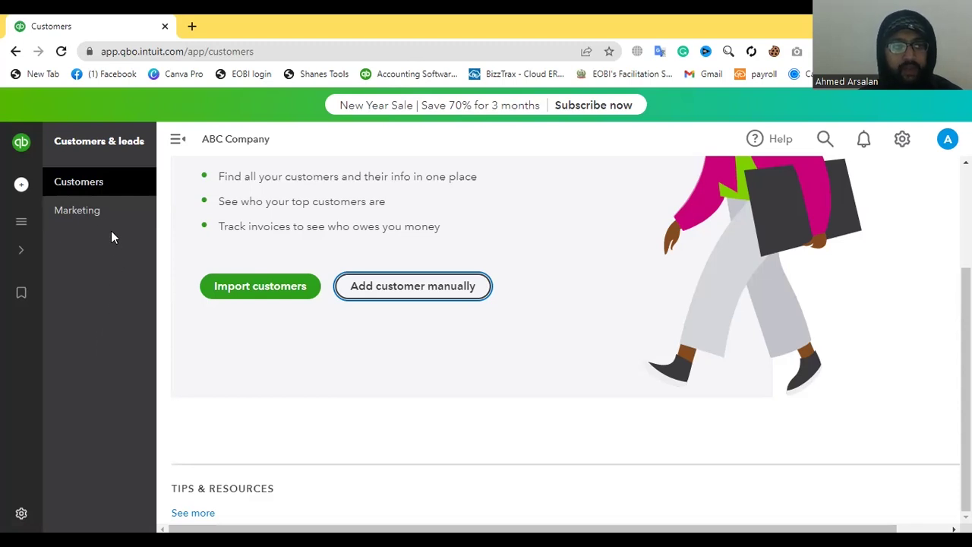
Open the Marketing page and review the Mailchimp benefits and the tips and resources
{"action": "left_click", "coordinate": [94, 211]}
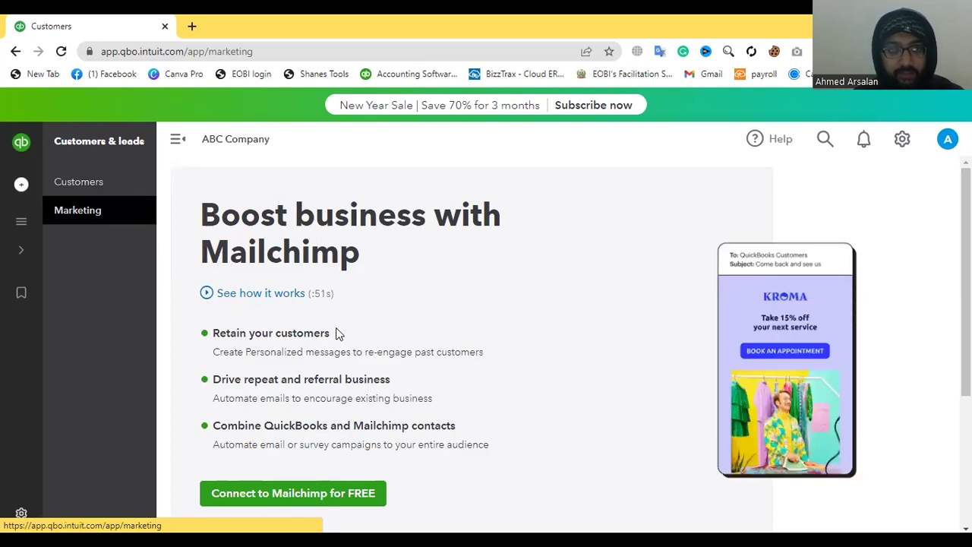
{"action": "scroll", "coordinate": [338, 334], "scroll_direction": "down", "scroll_amount": 3}
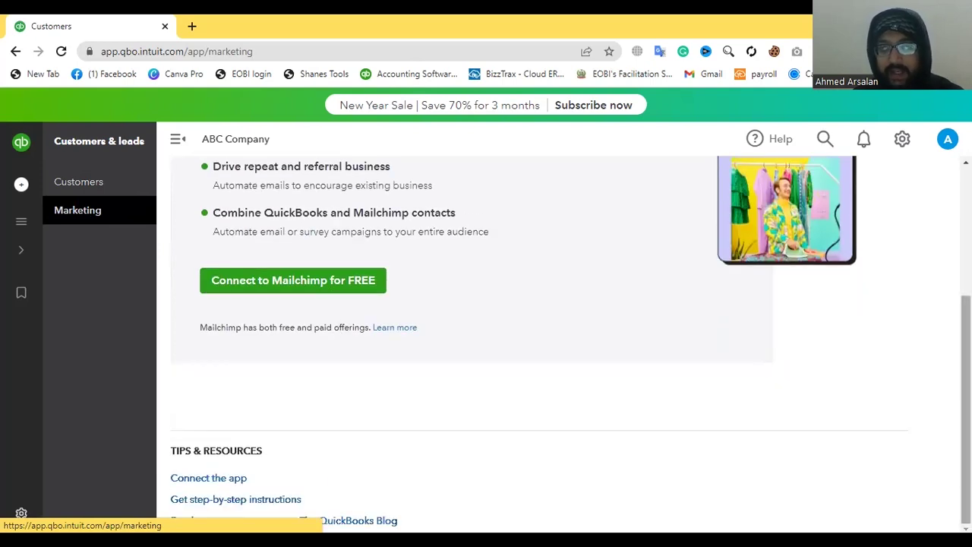
{"action": "scroll", "coordinate": [494, 341], "scroll_direction": "up", "scroll_amount": 2}
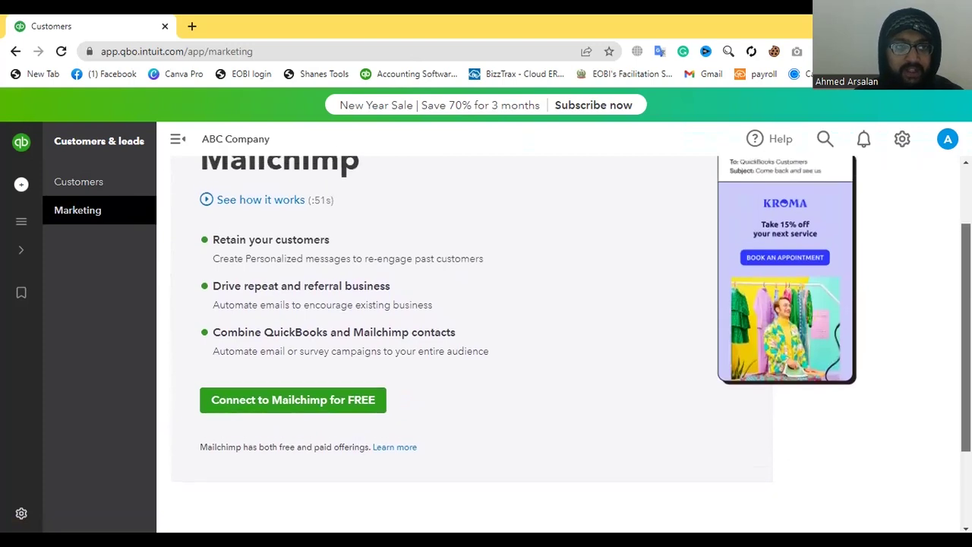
{"action": "scroll", "coordinate": [965, 335], "scroll_direction": "up", "scroll_amount": 1}
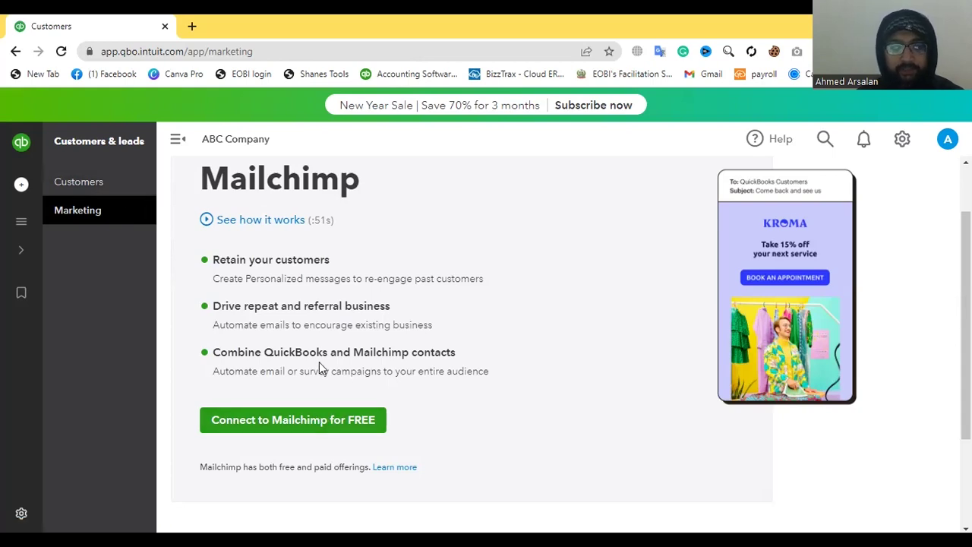
{"action": "scroll", "coordinate": [319, 364], "scroll_direction": "down", "scroll_amount": 2}
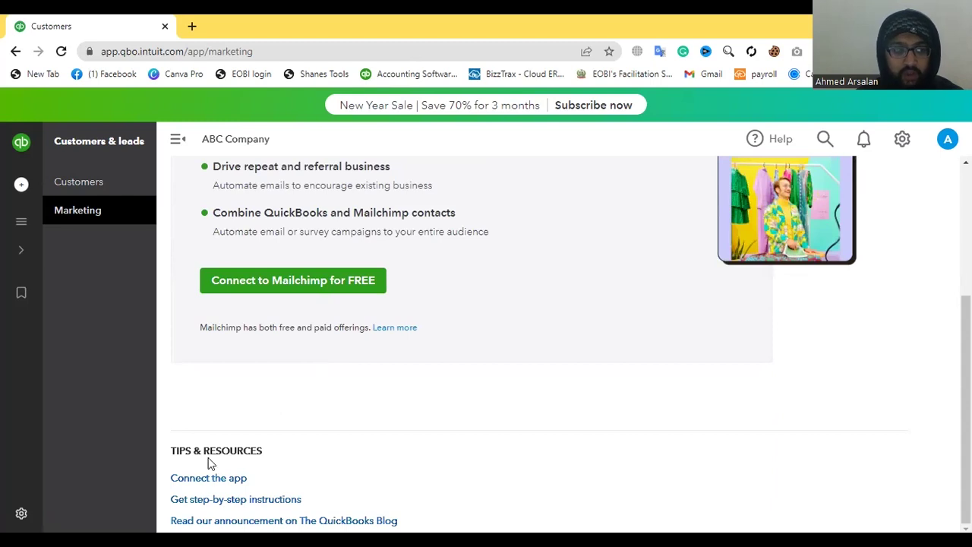
Open the Mailchimp connection's account sign-up page, look it over and close it
{"action": "left_click_drag", "start_coordinate": [216, 327], "coordinate": [221, 328]}
{"action": "left_click", "coordinate": [284, 293]}
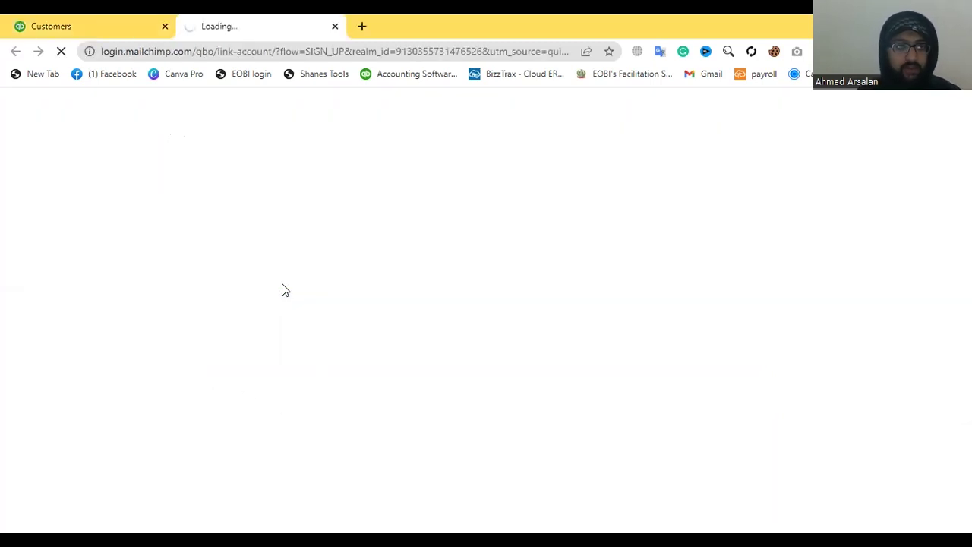
{"action": "left_click", "coordinate": [129, 31]}
{"action": "left_click", "coordinate": [172, 23]}
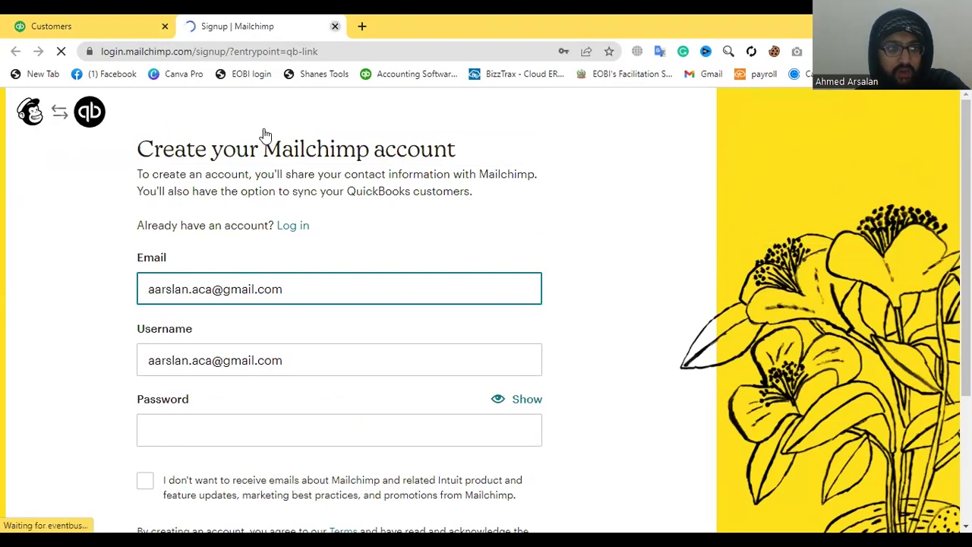
{"action": "key", "text": "ctrl+w"}
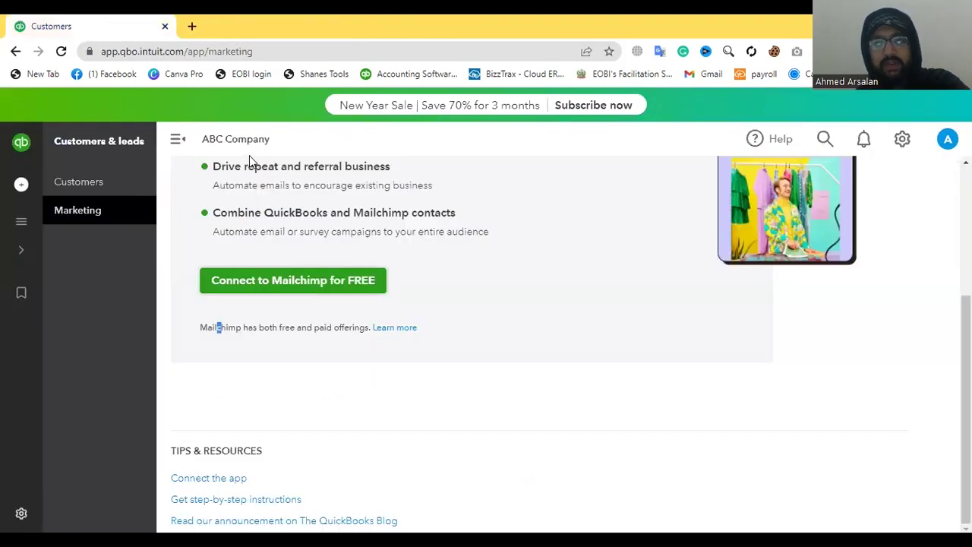
Open the Cash flow overview and review the money in and money out sections
{"action": "mouse_move", "coordinate": [17, 193]}
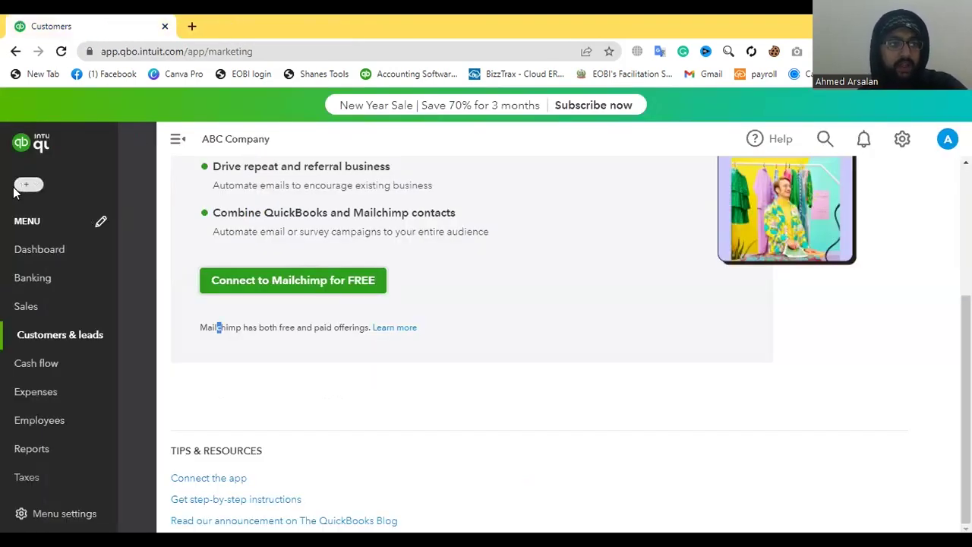
{"action": "left_click", "coordinate": [61, 368]}
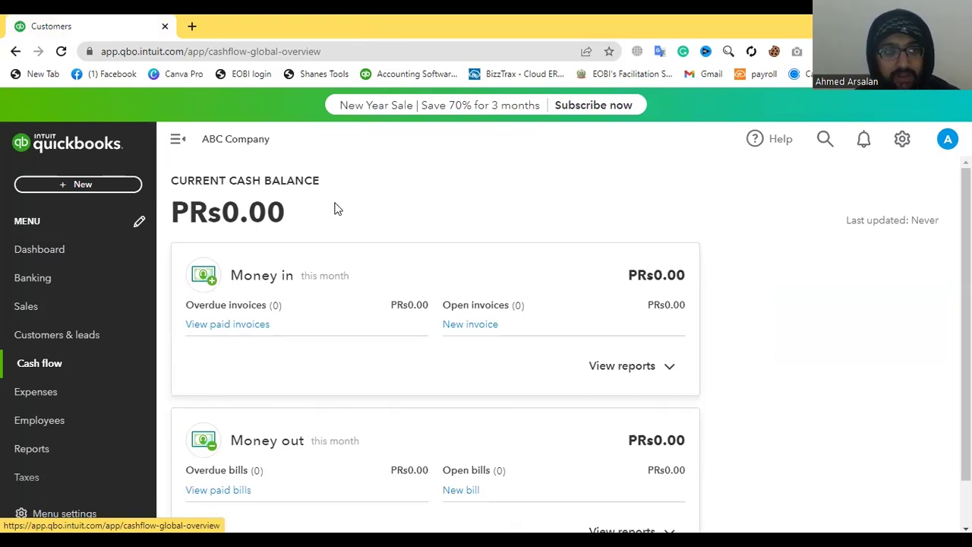
{"action": "scroll", "coordinate": [336, 208], "scroll_direction": "down", "scroll_amount": 1}
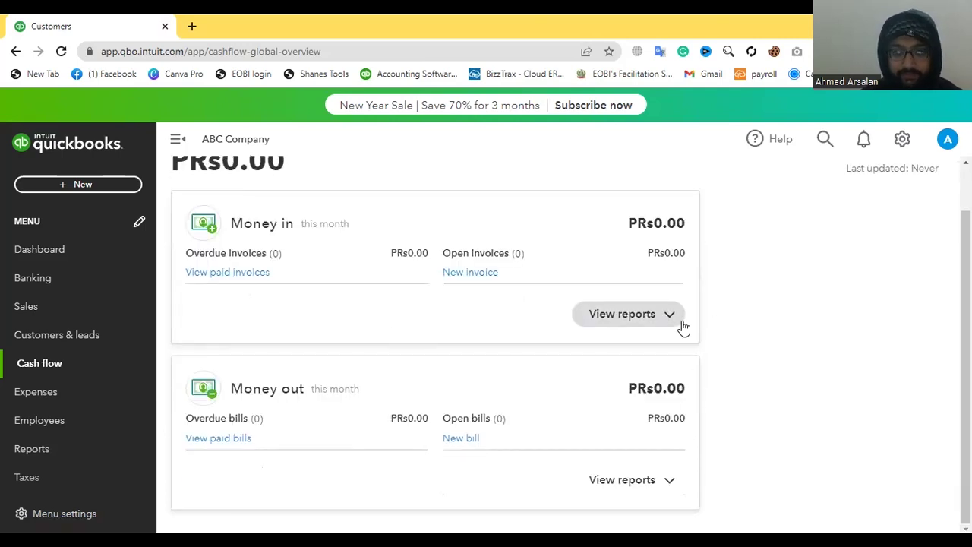
Open the open invoices report from the money in section and view its contents
{"action": "left_click", "coordinate": [683, 325]}
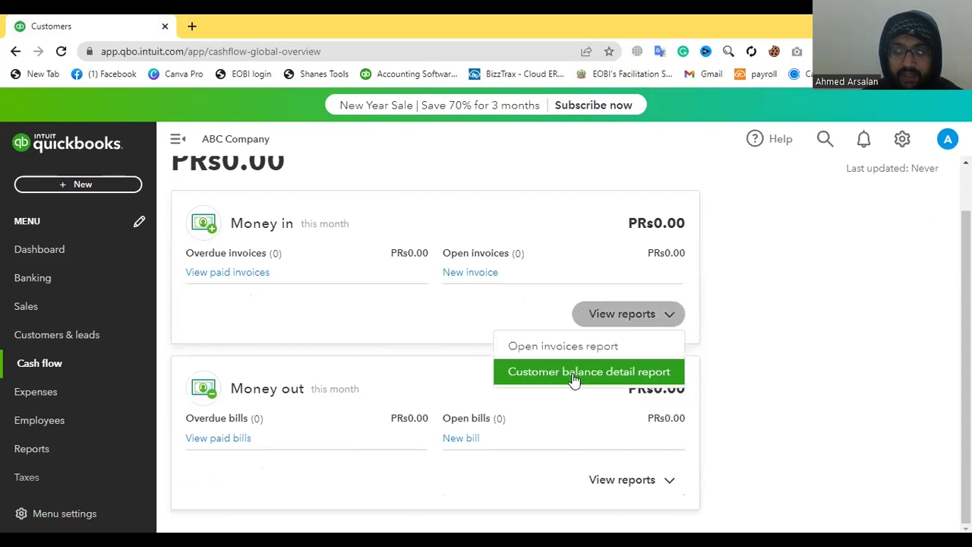
{"action": "left_click", "coordinate": [575, 349]}
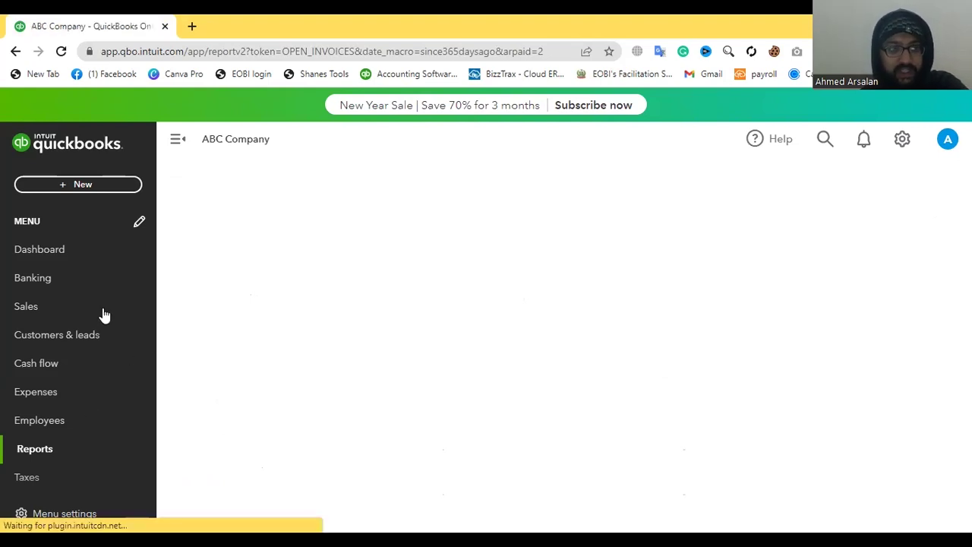
{"action": "scroll", "coordinate": [511, 242], "scroll_direction": "down", "scroll_amount": 1}
{"action": "scroll", "coordinate": [509, 241], "scroll_direction": "down", "scroll_amount": 1}
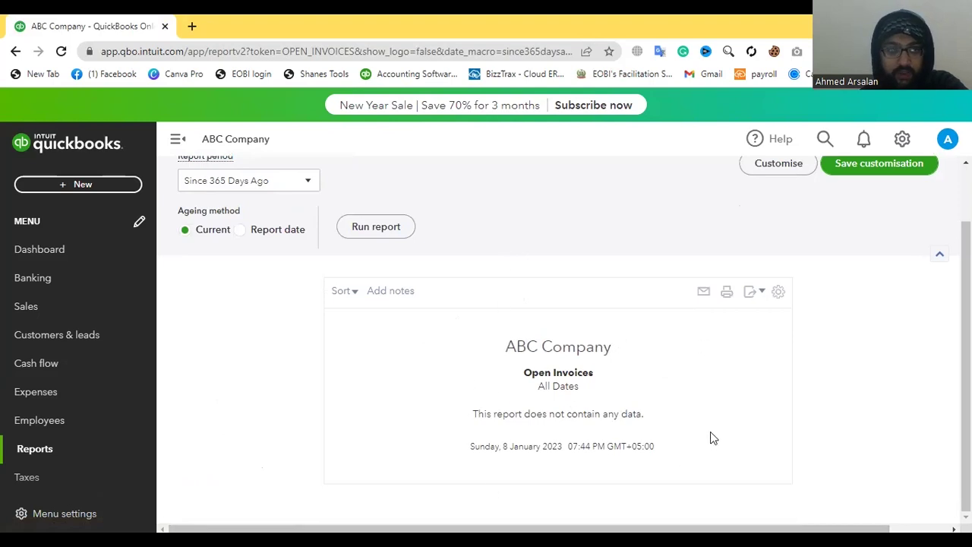
Examine the Open Invoices report's ageing methods and its list of report periods, keeping Current and Since 365 Days Ago
{"action": "left_click", "coordinate": [246, 237]}
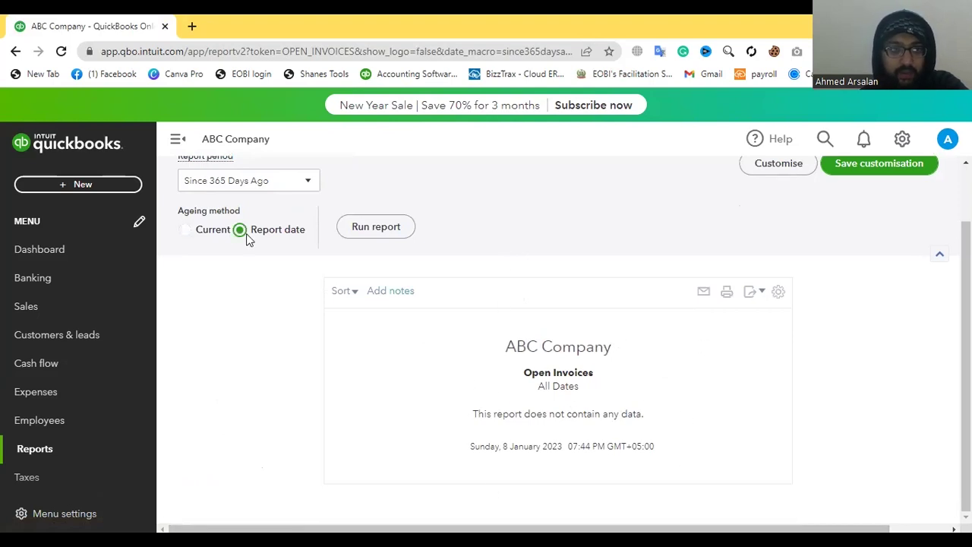
{"action": "left_click", "coordinate": [196, 235]}
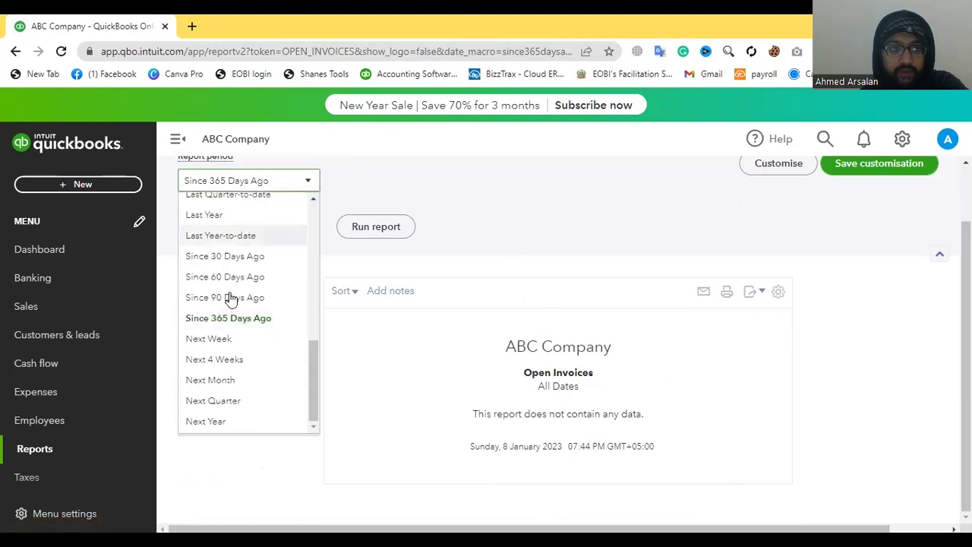
{"action": "left_click_drag", "start_coordinate": [313, 363], "coordinate": [272, 202]}
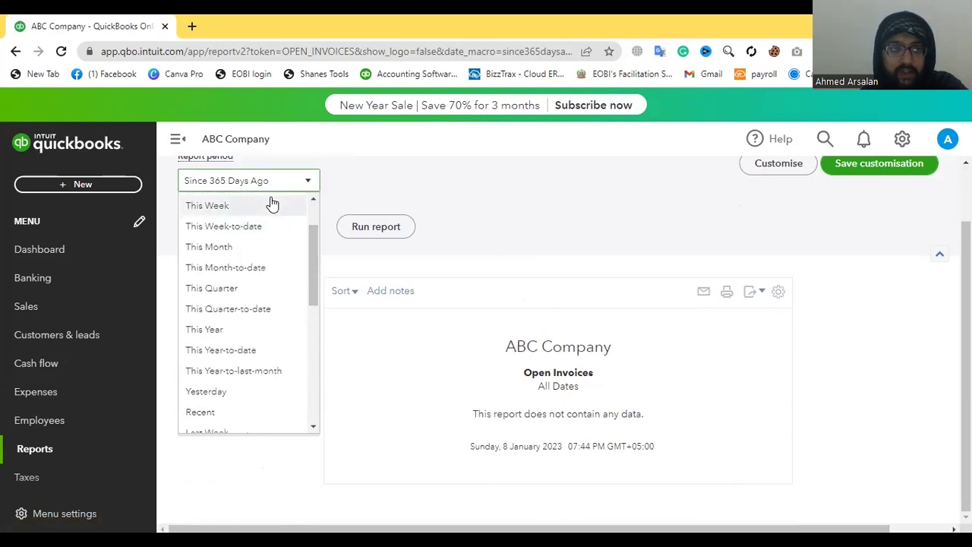
{"action": "left_click", "coordinate": [403, 183]}
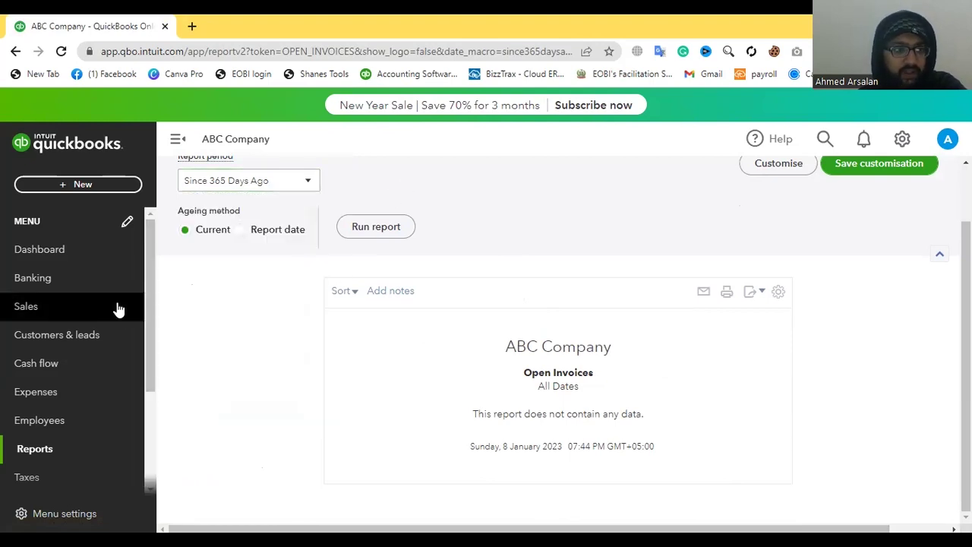
{"action": "left_click", "coordinate": [107, 342]}
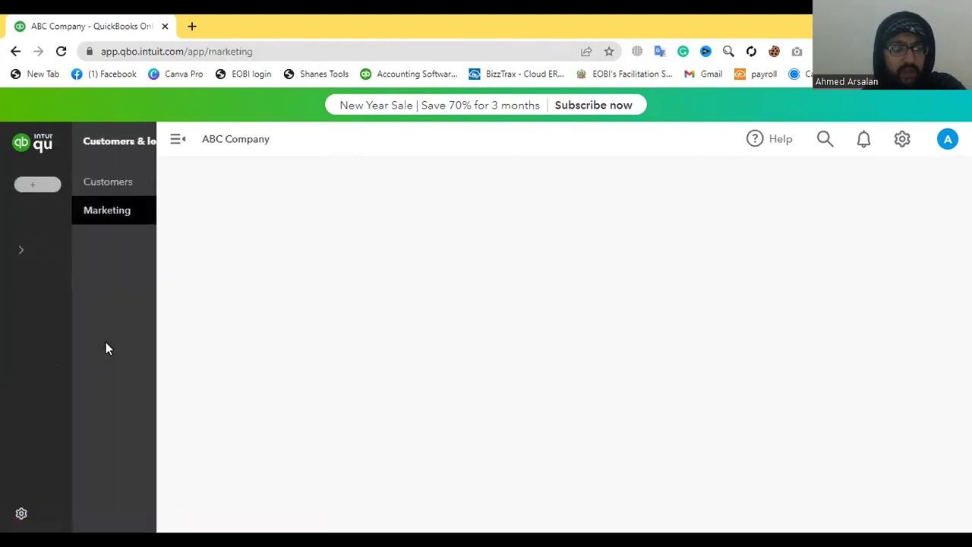
{"action": "left_click", "coordinate": [23, 187]}
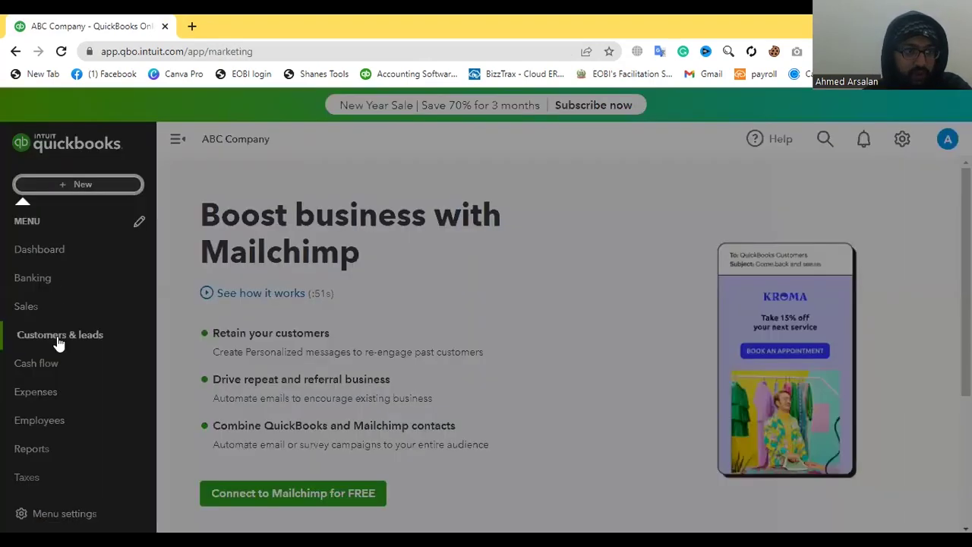
{"action": "left_click", "coordinate": [288, 144]}
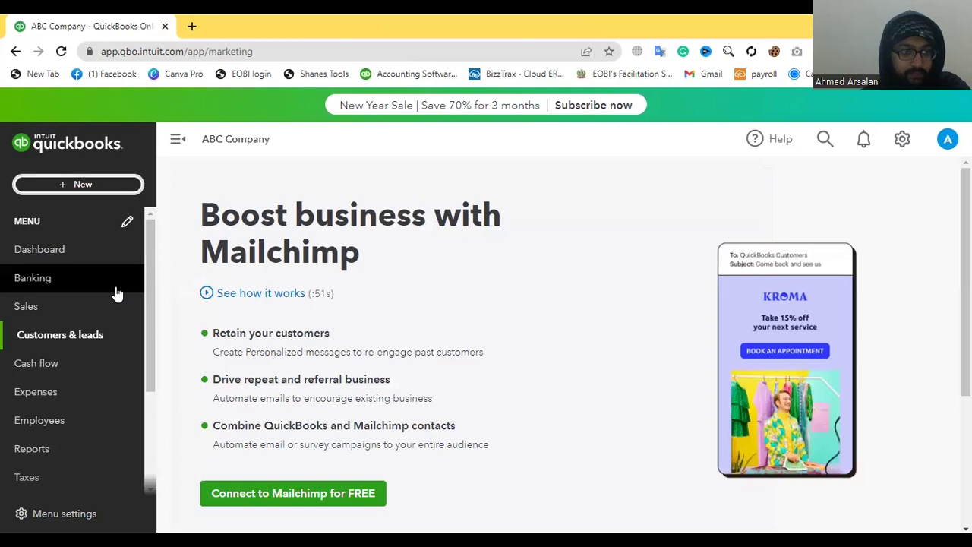
Return to the Cash flow overview and look over the transaction types available for creating new entries
{"action": "left_click", "coordinate": [86, 370]}
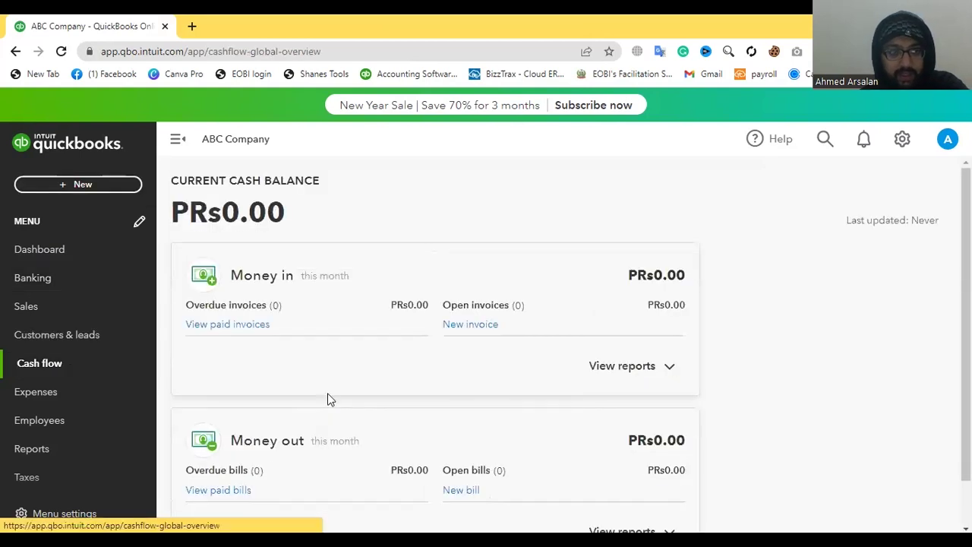
{"action": "scroll", "coordinate": [328, 395], "scroll_direction": "down", "scroll_amount": 1}
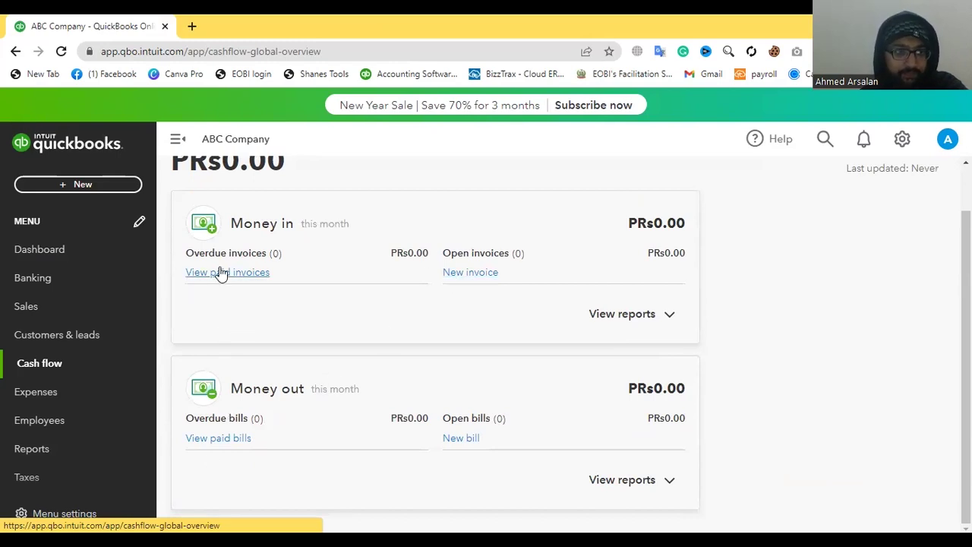
{"action": "left_click", "coordinate": [72, 187]}
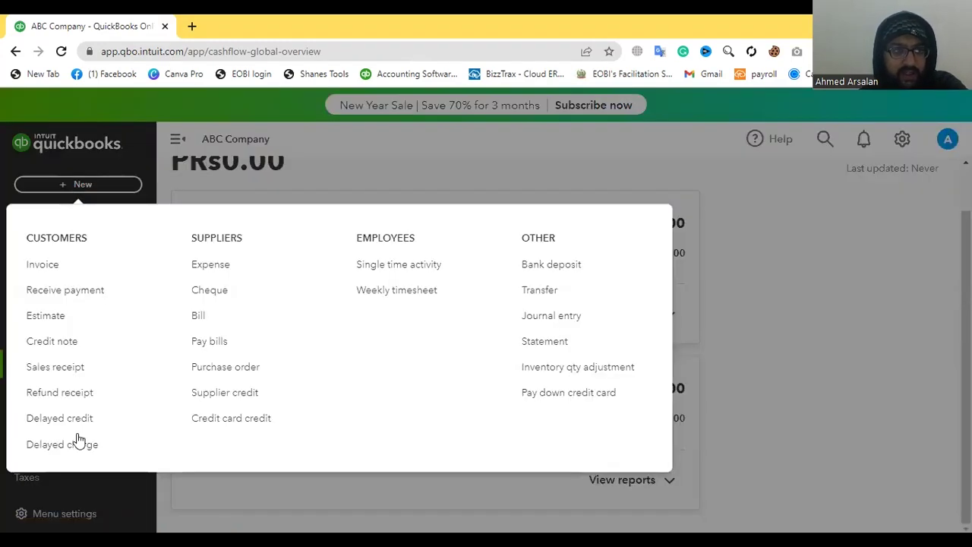
{"action": "key", "text": "Escape"}
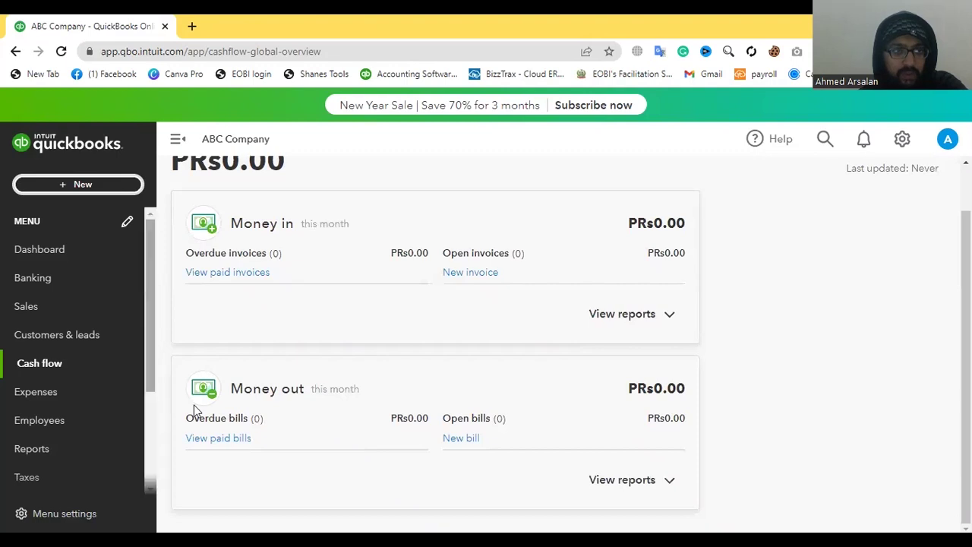
View the Suppliers page in the Expenses section and return to the Expenses overview
{"action": "left_click", "coordinate": [64, 393]}
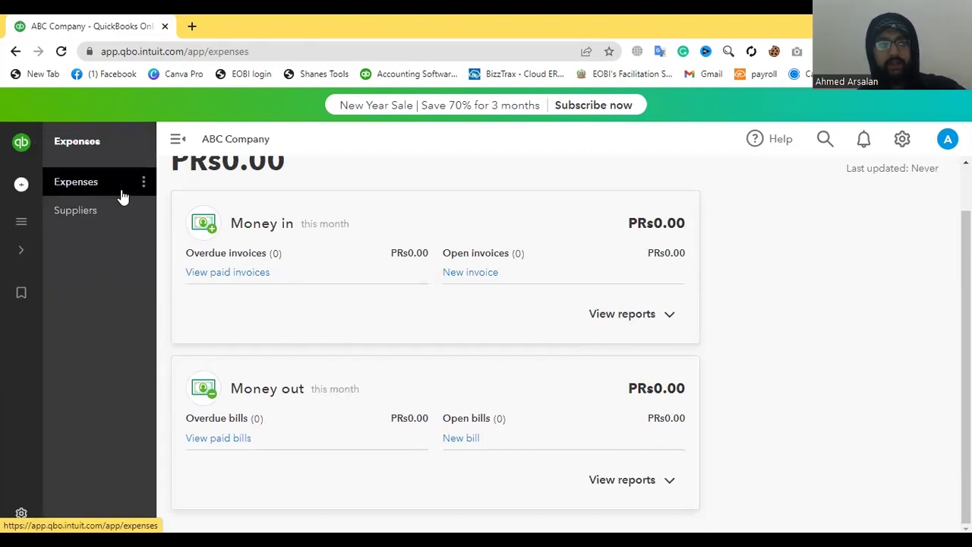
{"action": "left_click", "coordinate": [97, 214]}
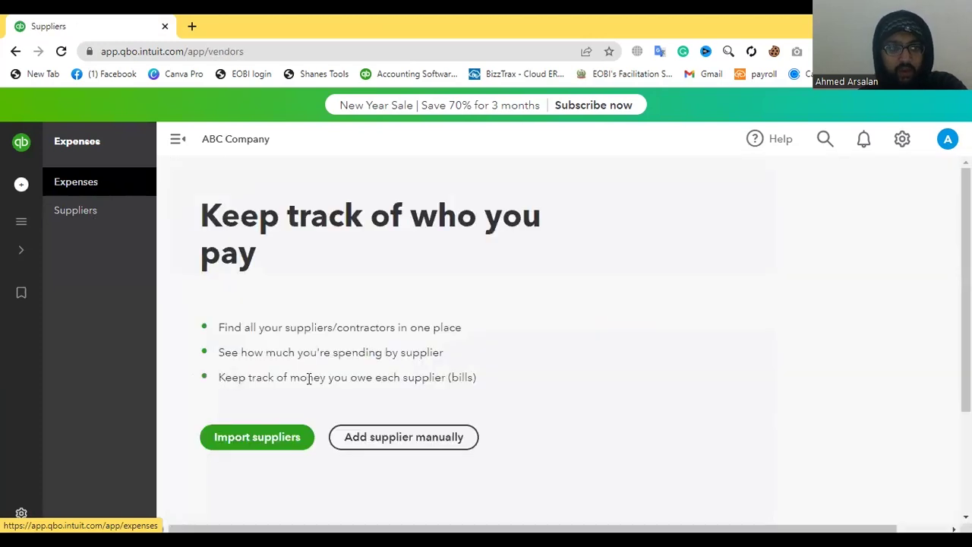
{"action": "left_click", "coordinate": [76, 182]}
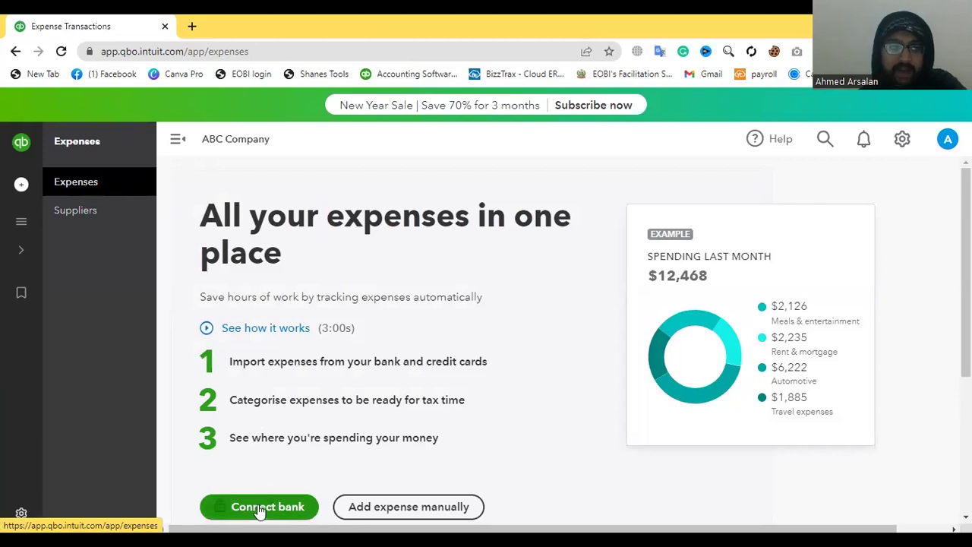
Start a manual expense, dismiss the guided tour and look over the form down to its memo and attachments
{"action": "left_click", "coordinate": [348, 505]}
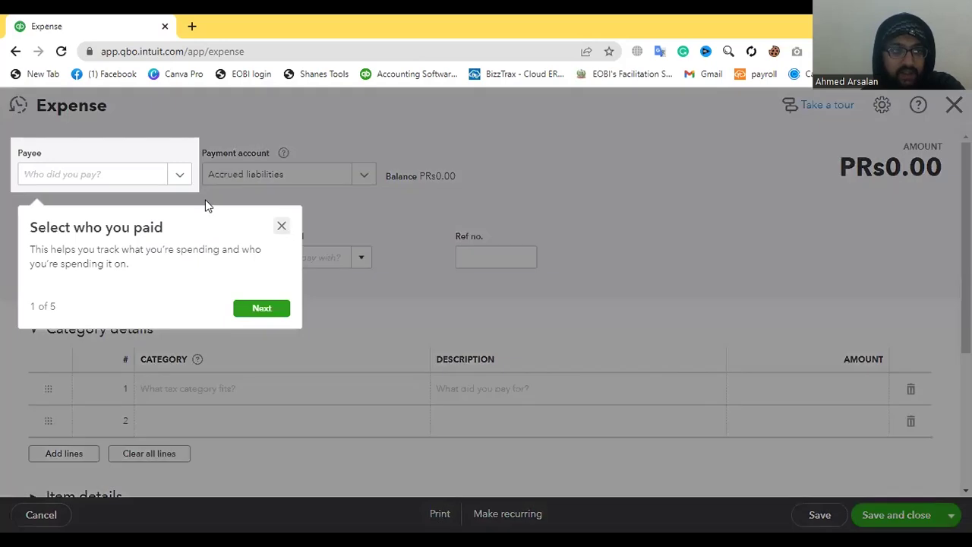
{"action": "left_click", "coordinate": [179, 194]}
{"action": "scroll", "coordinate": [181, 200], "scroll_direction": "down", "scroll_amount": 3}
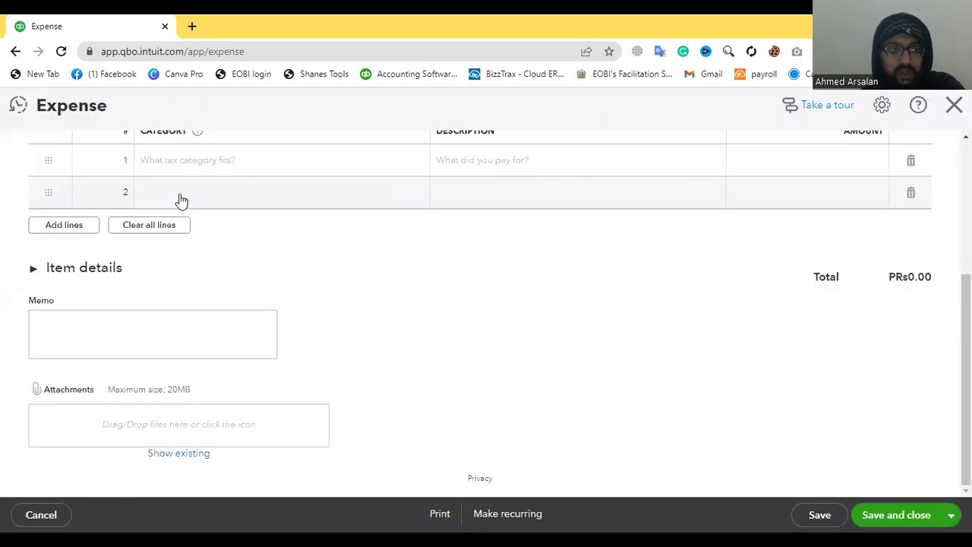
Look back over the expense form's payee and payment fields and close it without saving
{"action": "scroll", "coordinate": [180, 200], "scroll_direction": "up", "scroll_amount": 2}
{"action": "scroll", "coordinate": [179, 200], "scroll_direction": "up", "scroll_amount": 1}
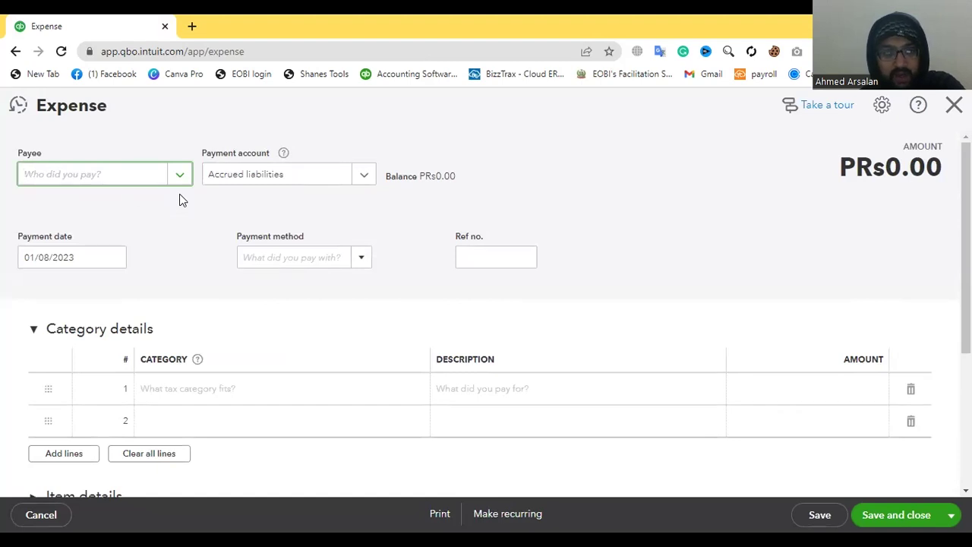
{"action": "left_click", "coordinate": [954, 105]}
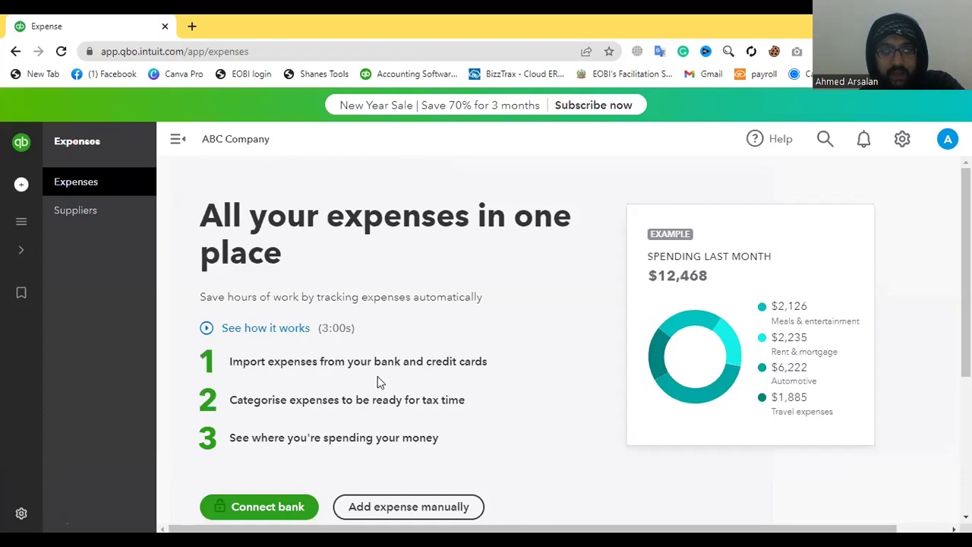
Open the Suppliers page, view the supplier import's file upload stage and close the import
{"action": "left_click", "coordinate": [114, 216]}
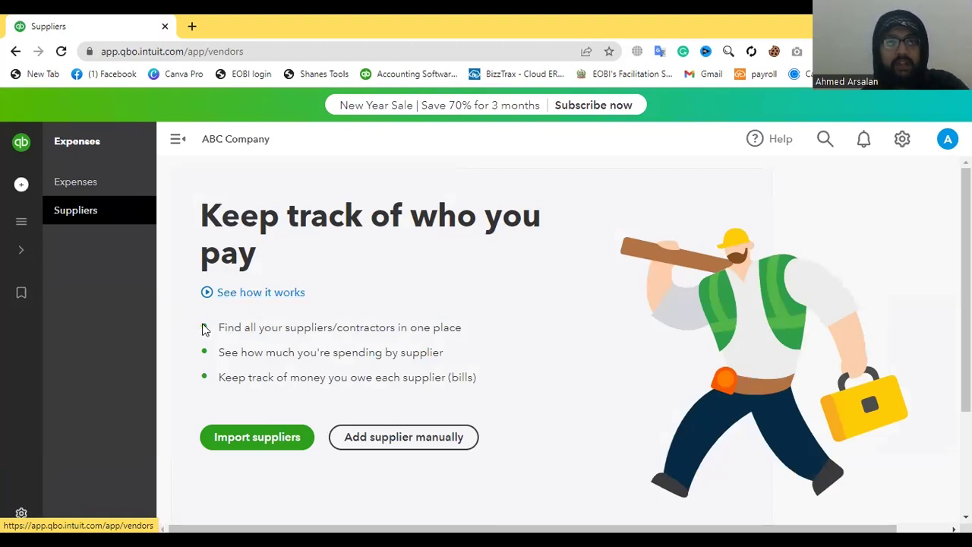
{"action": "left_click", "coordinate": [302, 444]}
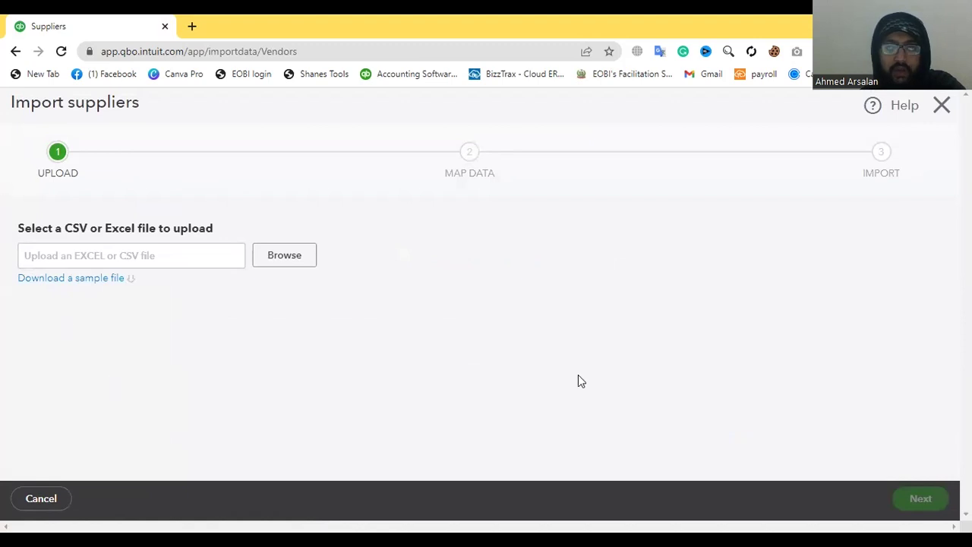
{"action": "left_click", "coordinate": [942, 108]}
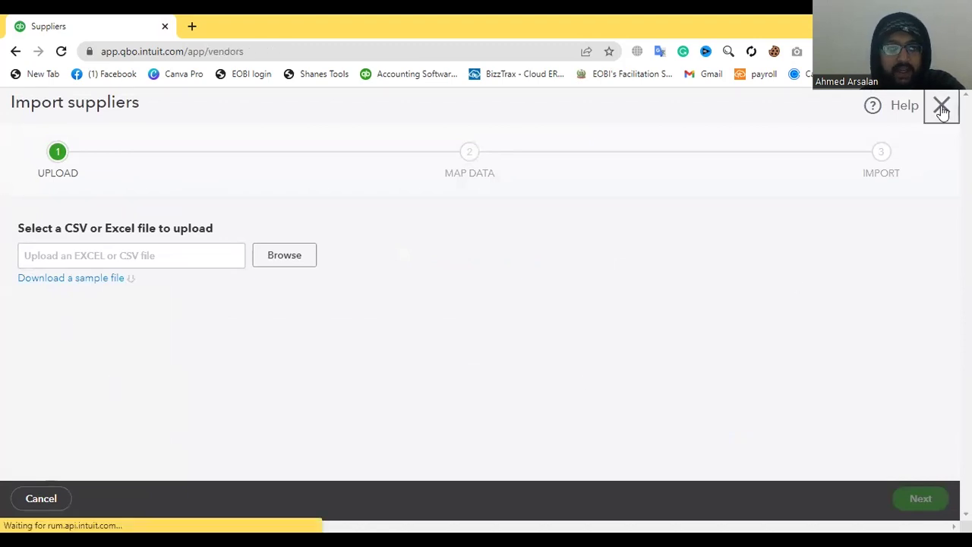
Start a manual supplier record and fill in the supplier's name, e-mail, phone and address from the saved autofill details
{"action": "left_click", "coordinate": [431, 454]}
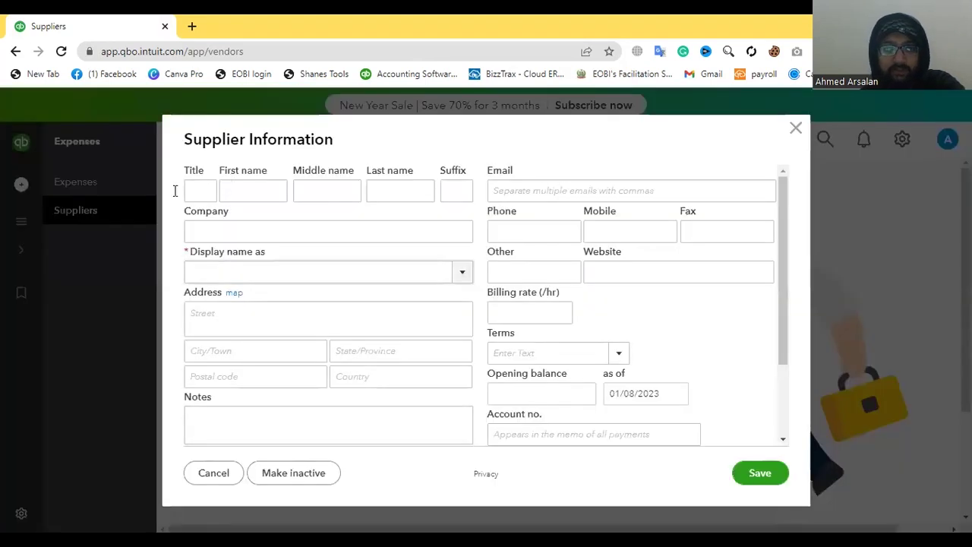
{"action": "left_click", "coordinate": [199, 187]}
{"action": "left_click", "coordinate": [251, 187]}
{"action": "left_click", "coordinate": [327, 235]}
{"action": "scroll", "coordinate": [327, 237], "scroll_direction": "down", "scroll_amount": 3}
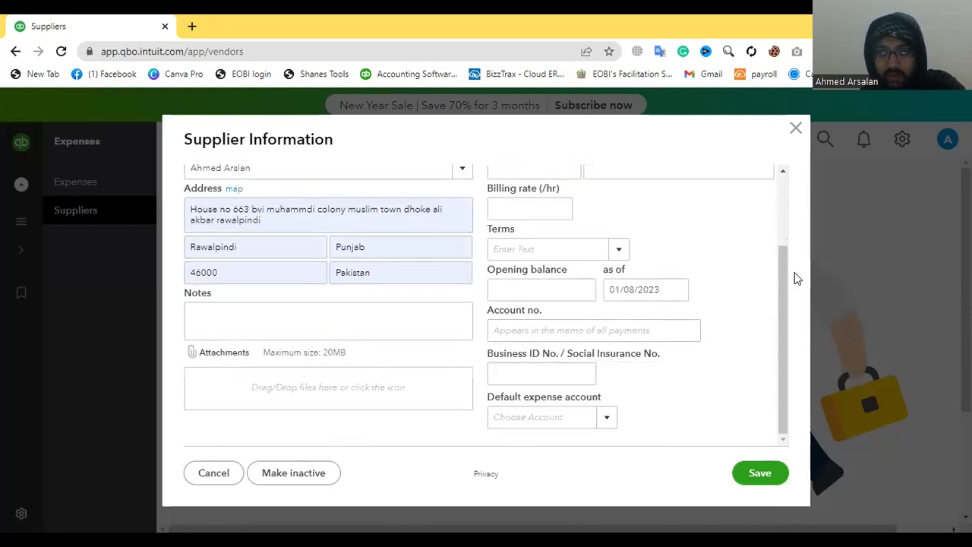
Examine the supplier form's account number, business ID and opening balance fields, and close the form without saving
{"action": "scroll", "coordinate": [780, 258], "scroll_direction": "up", "scroll_amount": 1}
{"action": "scroll", "coordinate": [767, 337], "scroll_direction": "down", "scroll_amount": 1}
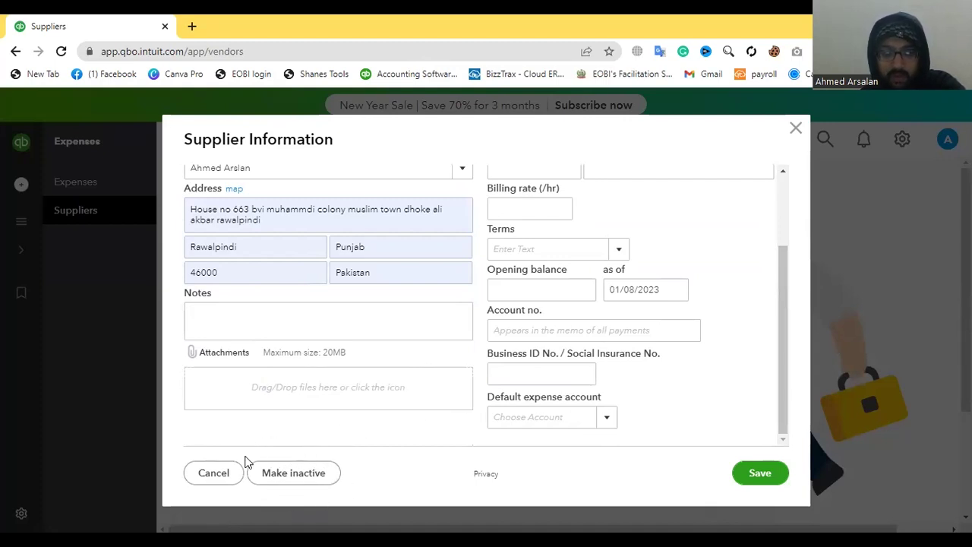
{"action": "left_click", "coordinate": [582, 331]}
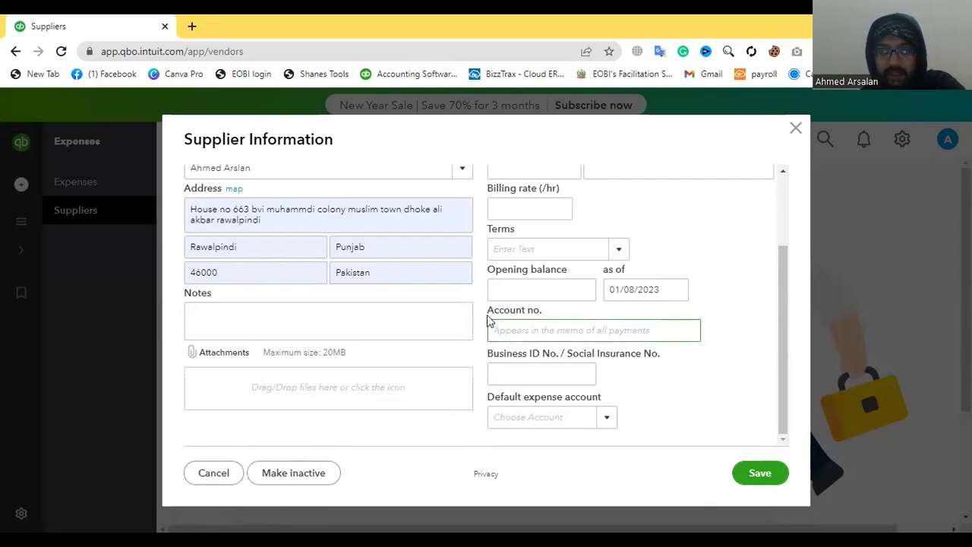
{"action": "left_click", "coordinate": [512, 373]}
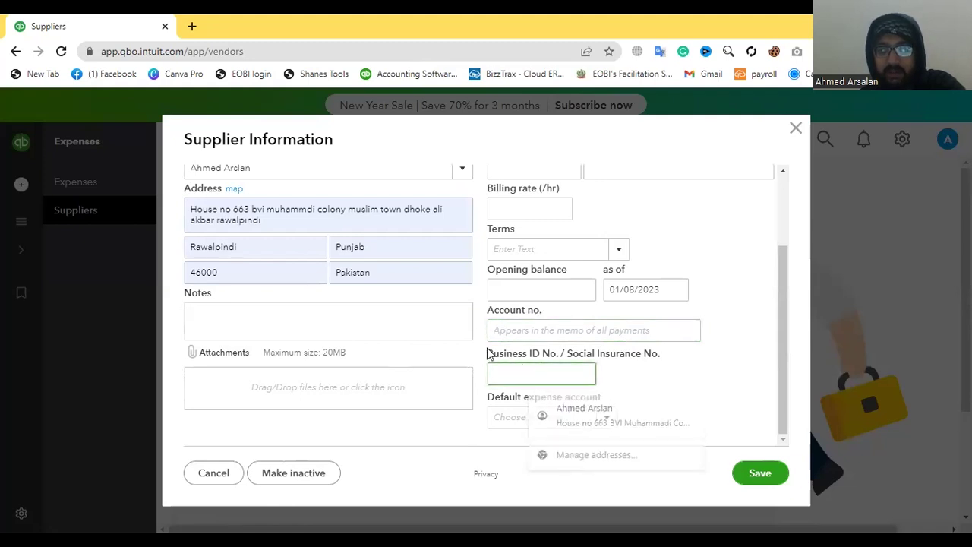
{"action": "triple_click", "coordinate": [693, 354]}
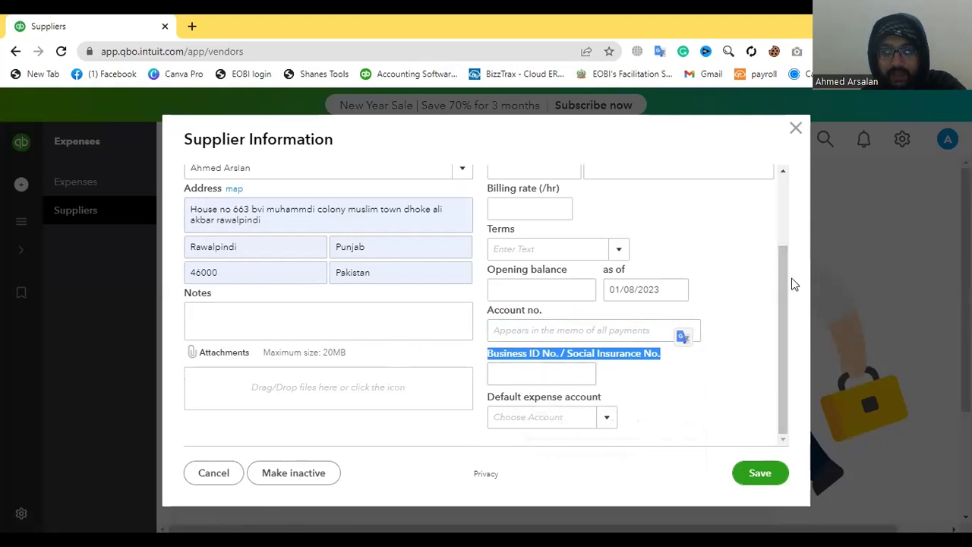
{"action": "left_click", "coordinate": [729, 280]}
{"action": "left_click", "coordinate": [541, 291]}
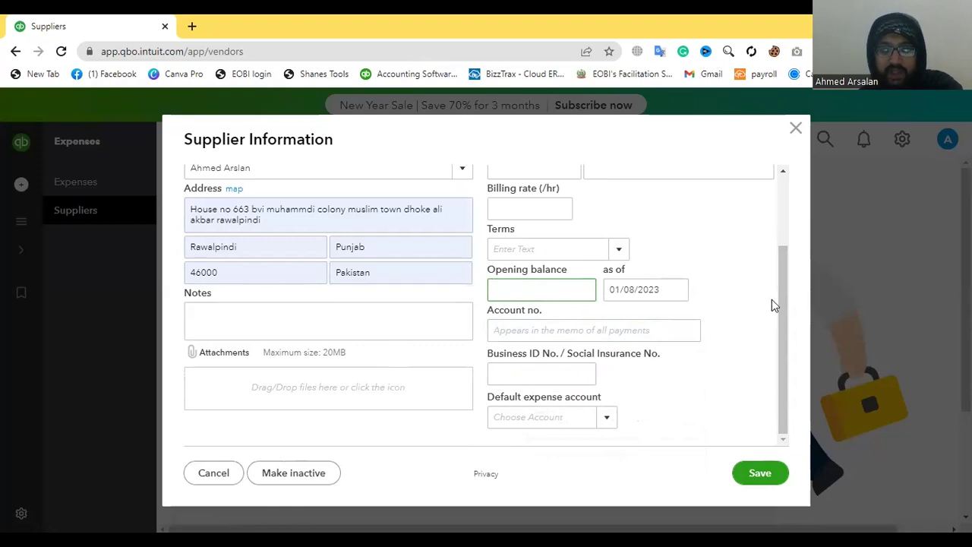
{"action": "left_click_drag", "start_coordinate": [781, 298], "coordinate": [774, 247]}
{"action": "scroll", "coordinate": [773, 246], "scroll_direction": "up", "scroll_amount": 1}
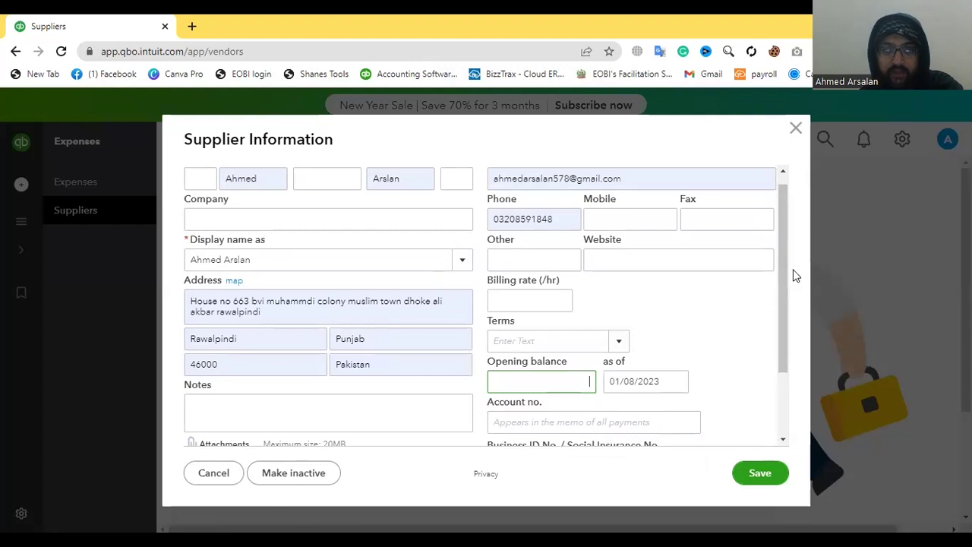
{"action": "left_click_drag", "start_coordinate": [782, 273], "coordinate": [779, 228]}
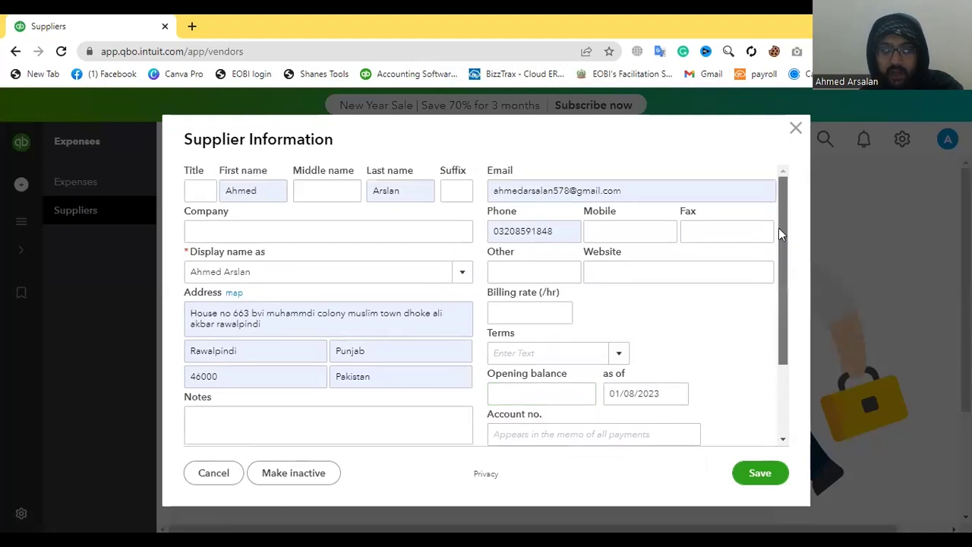
{"action": "left_click", "coordinate": [793, 129]}
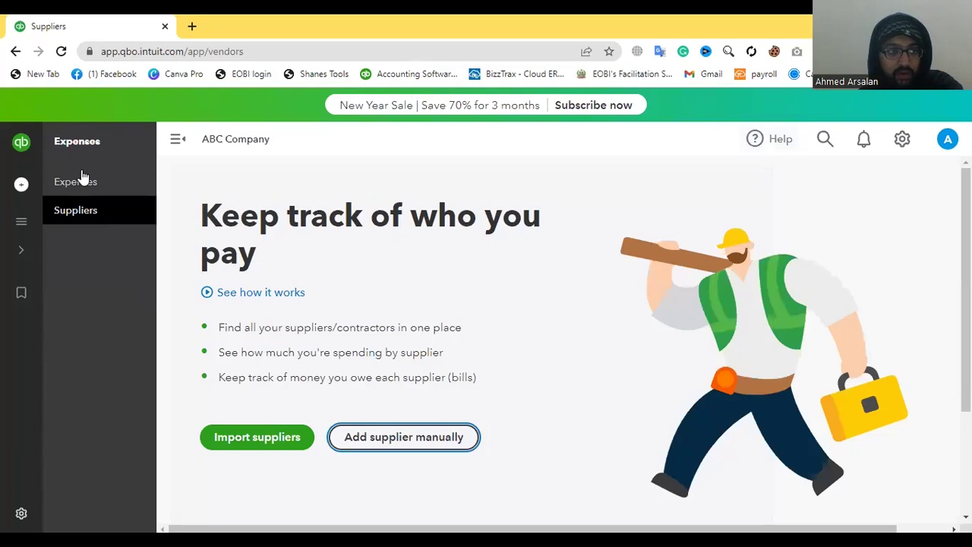
Open the Employees page, start a new employee and fill in the name, contact and address from the saved autofill details
{"action": "mouse_move", "coordinate": [22, 221]}
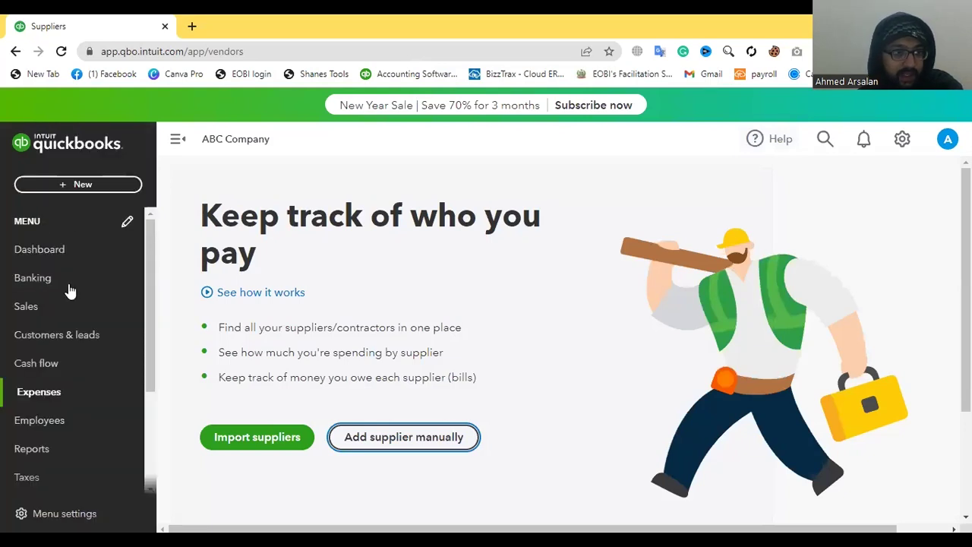
{"action": "left_click", "coordinate": [80, 412]}
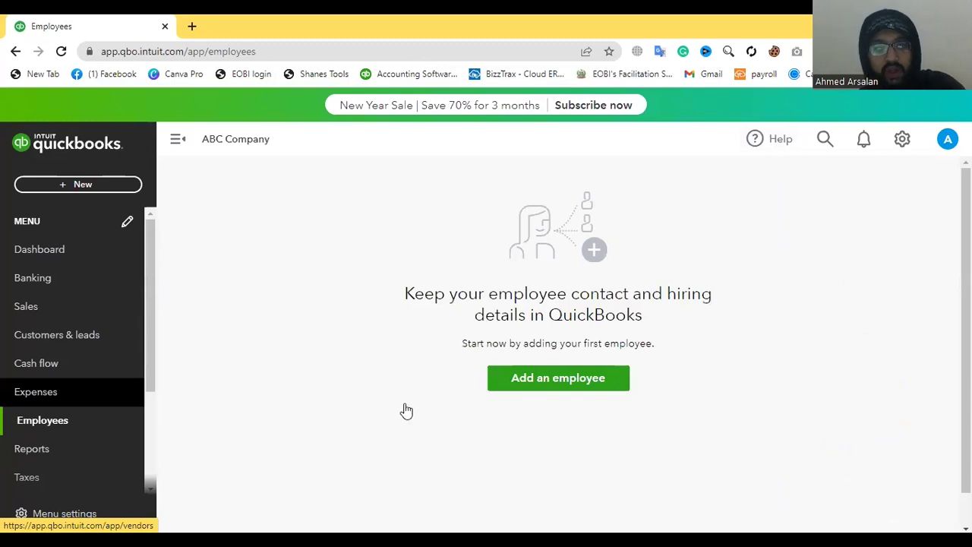
{"action": "left_click", "coordinate": [612, 383]}
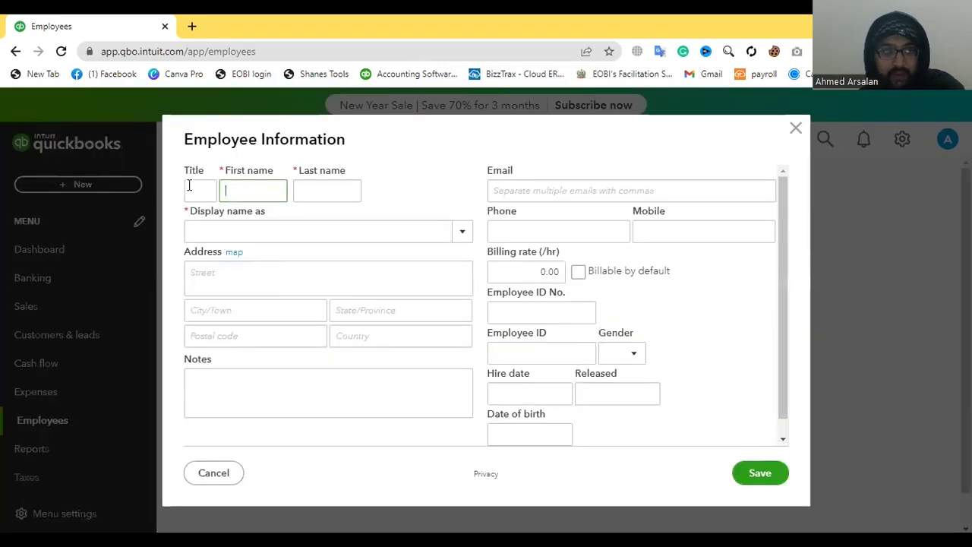
{"action": "left_click", "coordinate": [255, 189]}
{"action": "left_click", "coordinate": [285, 228]}
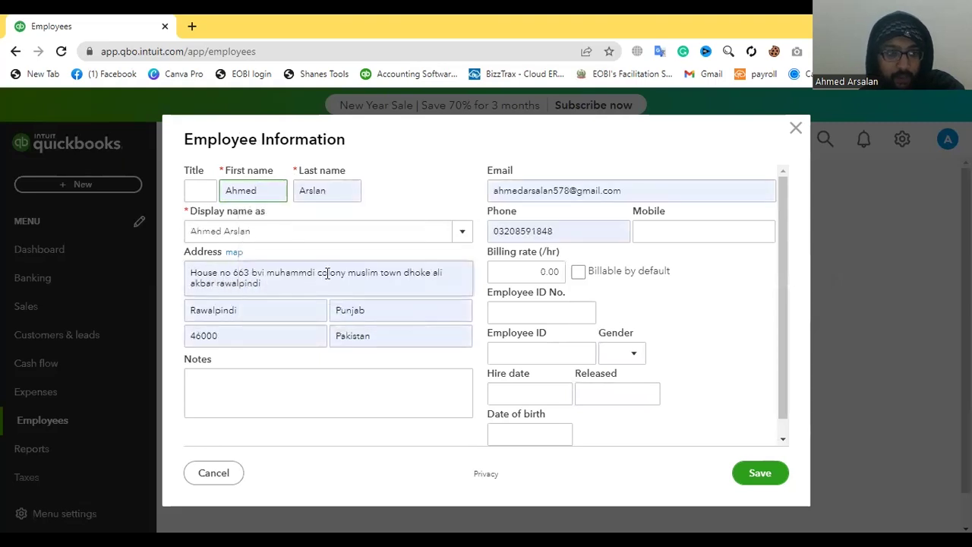
Look over the employee form's billing rate, ID, gender and hire date fields, and close the form without saving
{"action": "left_click", "coordinate": [540, 267]}
{"action": "left_click", "coordinate": [540, 268]}
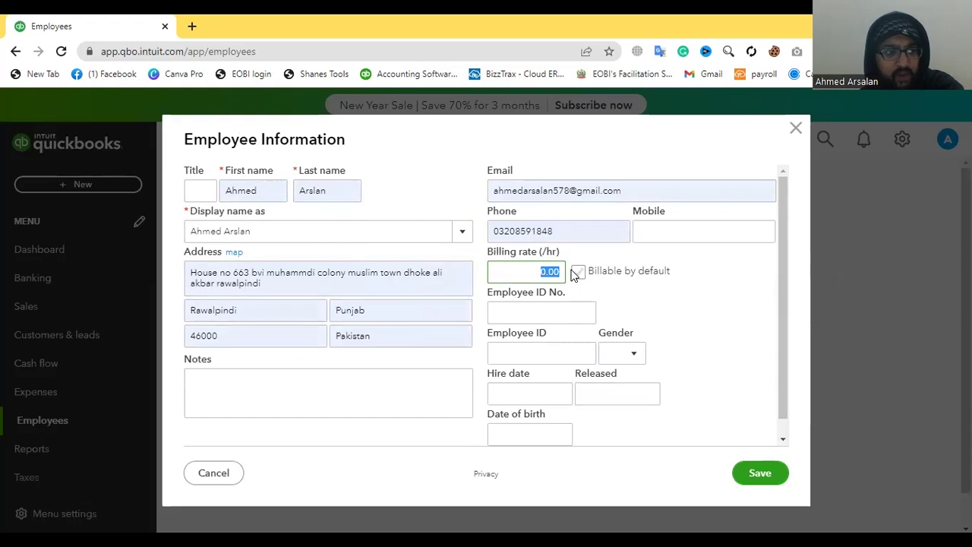
{"action": "scroll", "coordinate": [513, 287], "scroll_direction": "down", "scroll_amount": 1}
{"action": "left_click", "coordinate": [515, 294]}
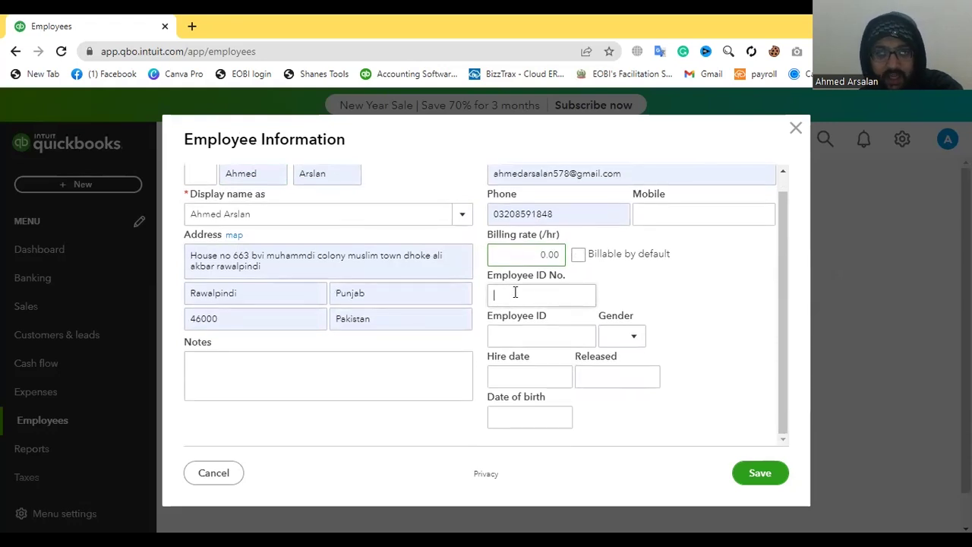
{"action": "left_click", "coordinate": [504, 335]}
{"action": "left_click", "coordinate": [619, 346]}
{"action": "left_click", "coordinate": [504, 383]}
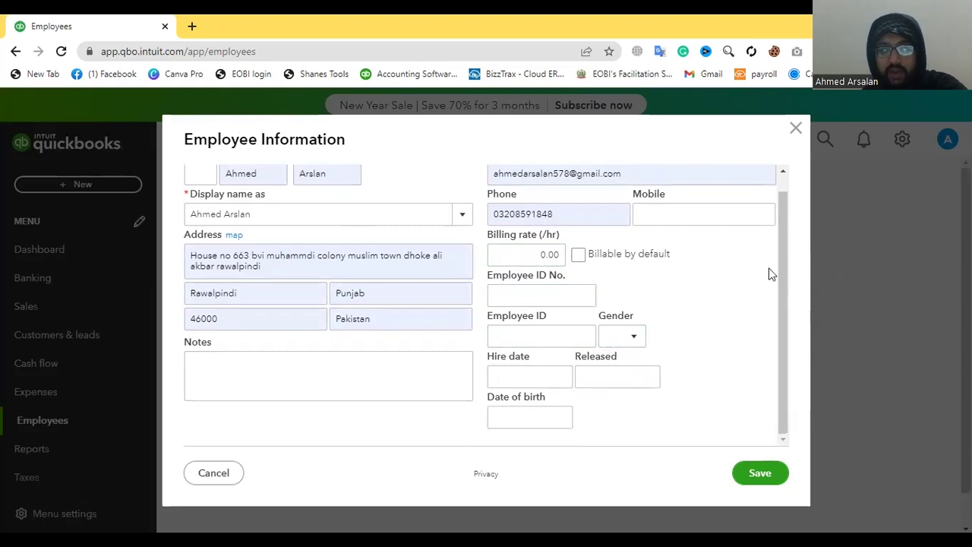
{"action": "left_click", "coordinate": [795, 128]}
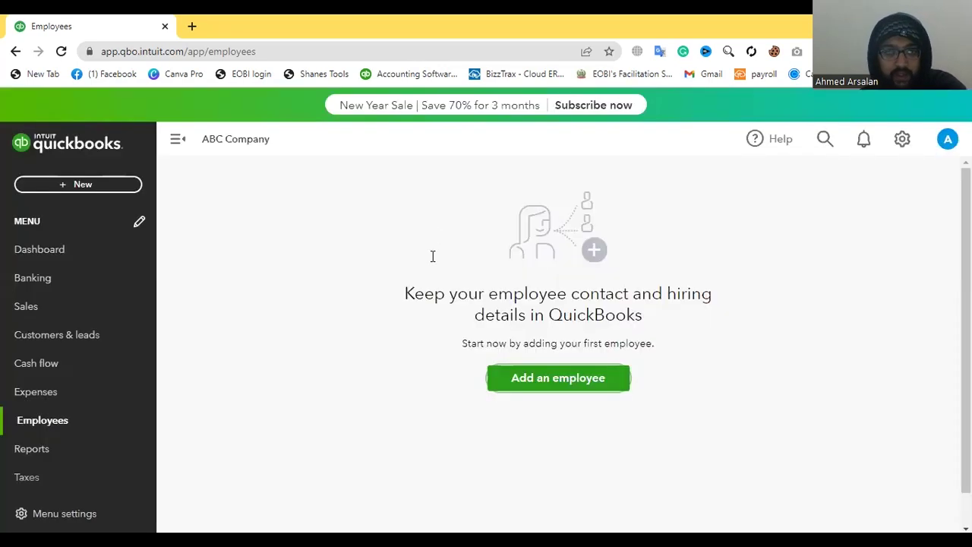
Open the Reports page and look over the report names offered by the report finder
{"action": "scroll", "coordinate": [78, 347], "scroll_direction": "down", "scroll_amount": 2}
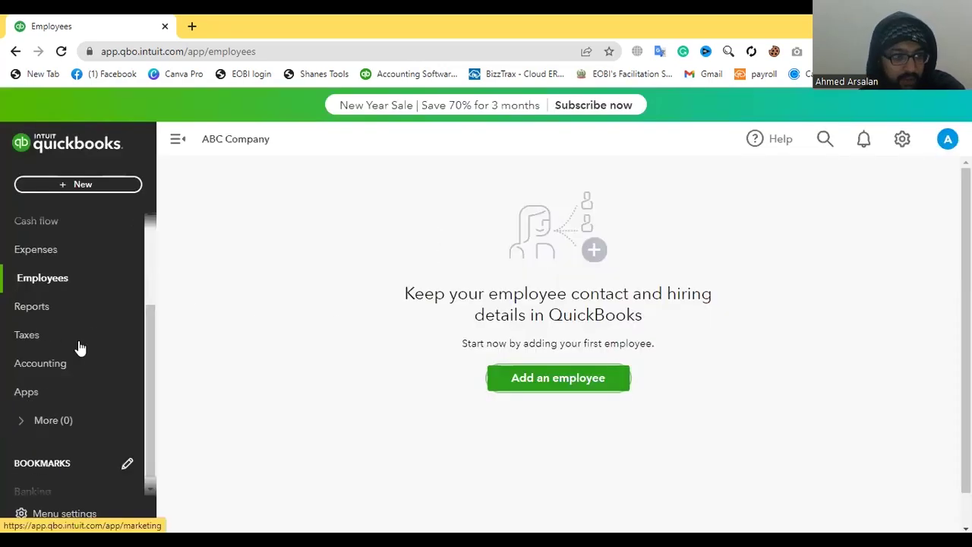
{"action": "left_click", "coordinate": [78, 302]}
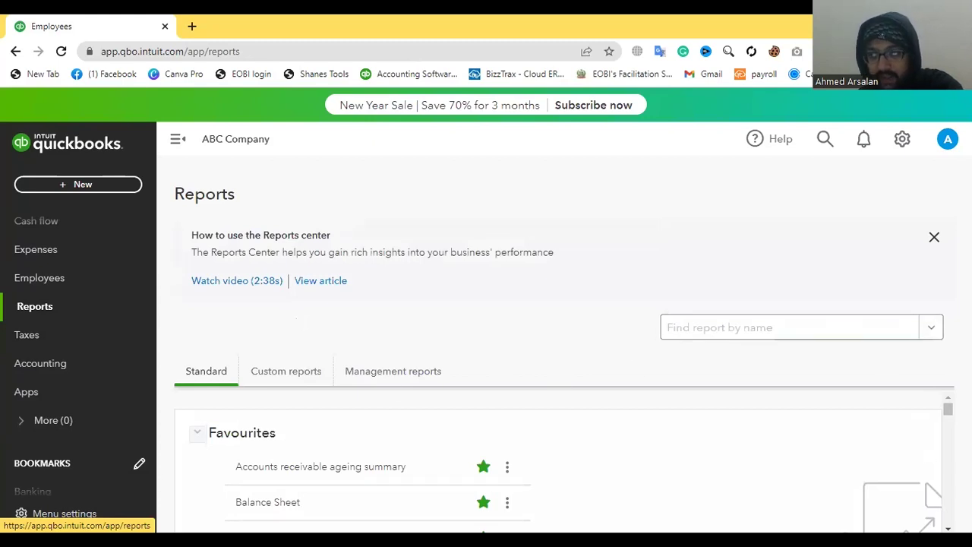
{"action": "left_click", "coordinate": [730, 328]}
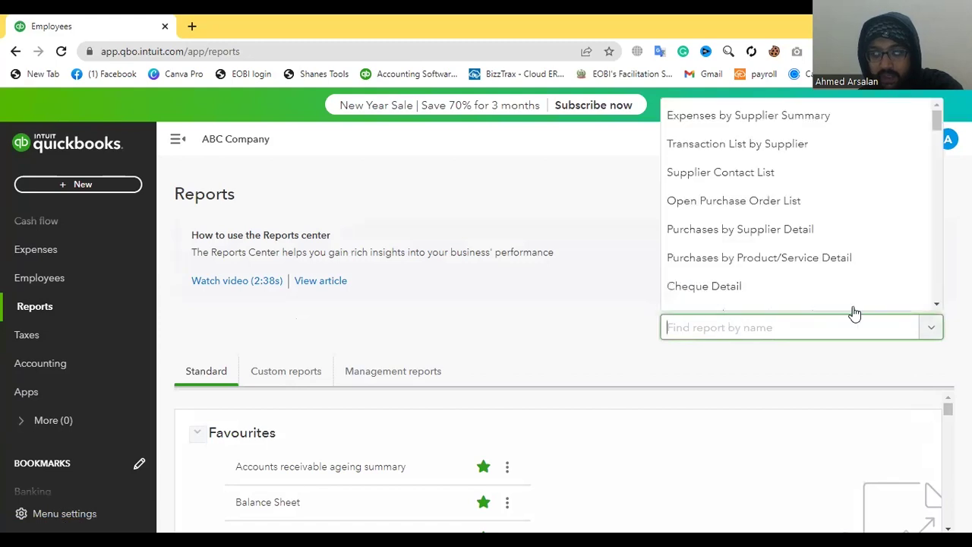
{"action": "left_click", "coordinate": [564, 295]}
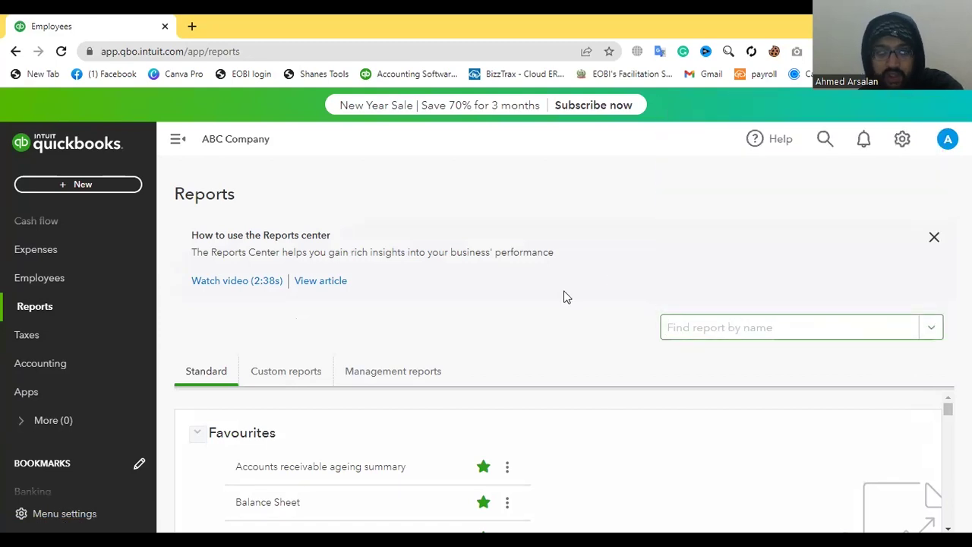
View the Balance Sheet report from the favourites and return to the Reports page
{"action": "scroll", "coordinate": [382, 441], "scroll_direction": "down", "scroll_amount": 1}
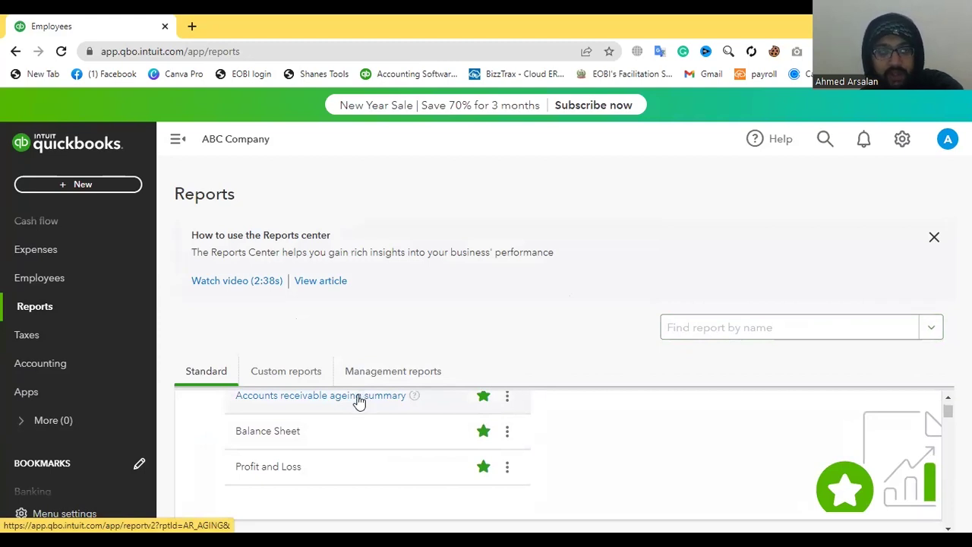
{"action": "left_click", "coordinate": [267, 431]}
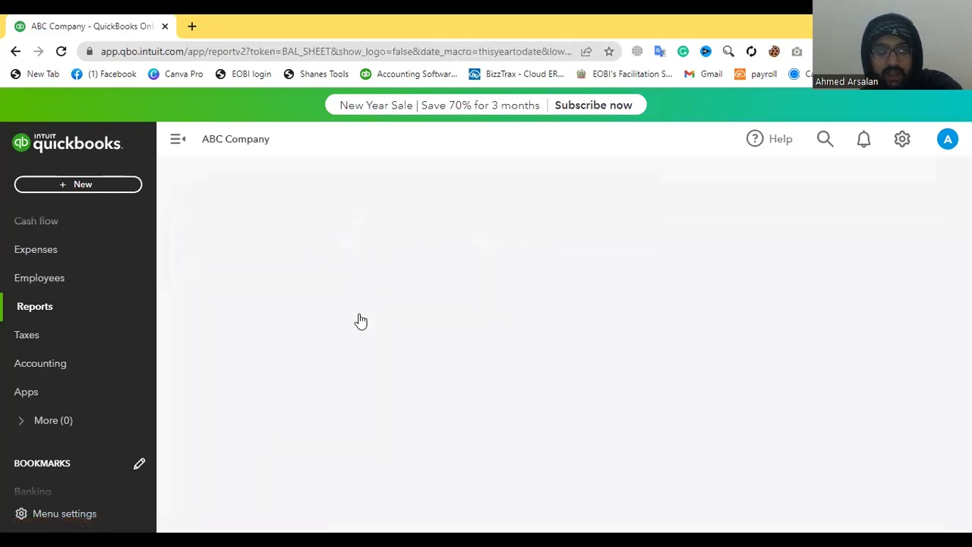
{"action": "scroll", "coordinate": [361, 319], "scroll_direction": "down", "scroll_amount": 1}
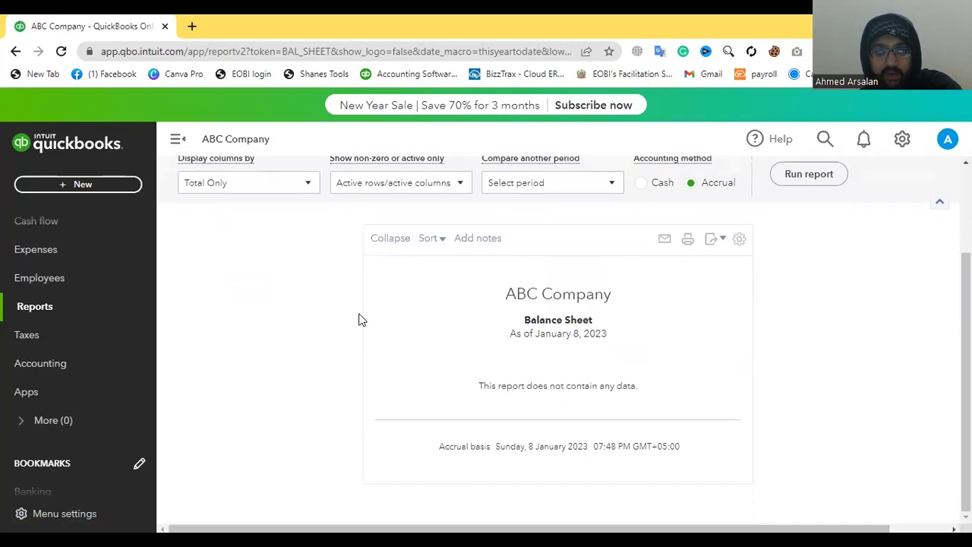
{"action": "left_click", "coordinate": [15, 51]}
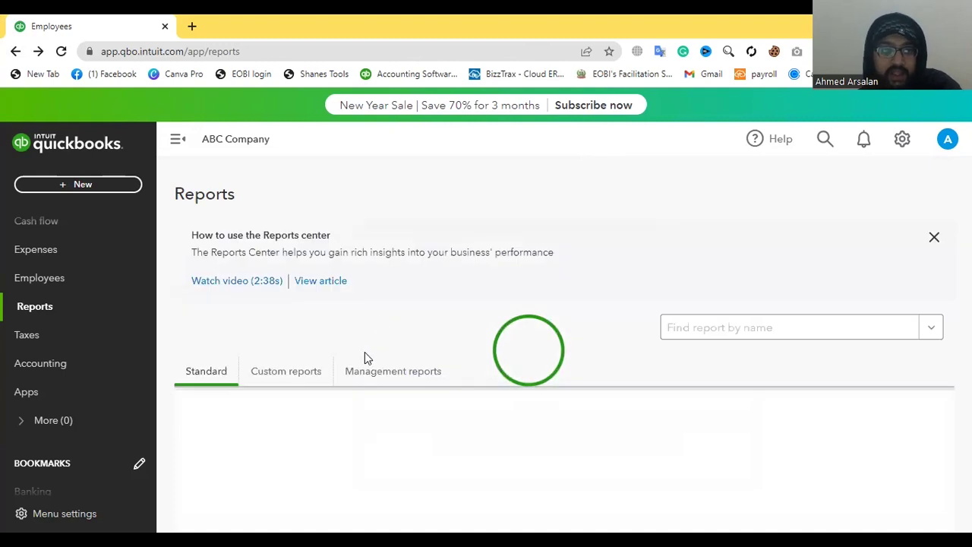
Browse the standard reports from the favourites down to the Profit and Loss variants
{"action": "scroll", "coordinate": [343, 432], "scroll_direction": "down", "scroll_amount": 2}
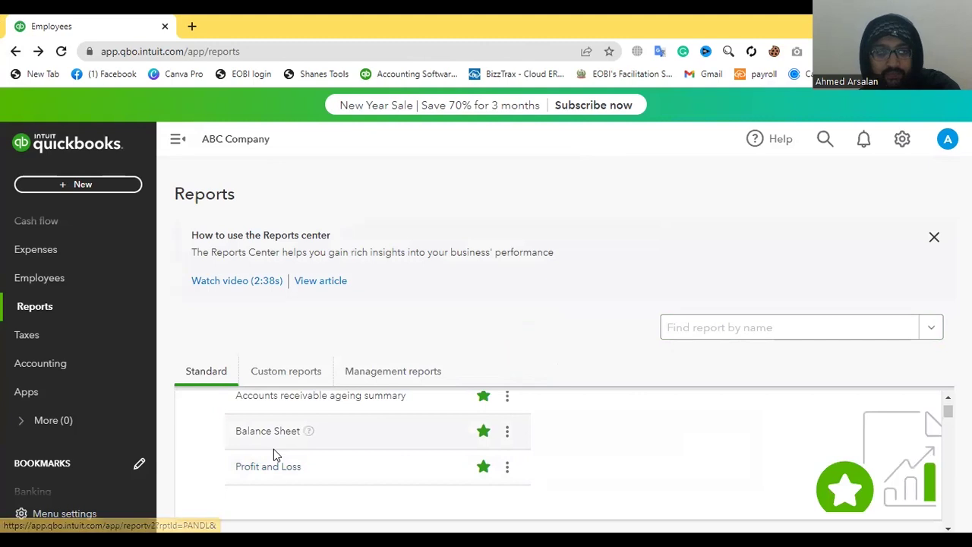
{"action": "scroll", "coordinate": [274, 449], "scroll_direction": "down", "scroll_amount": 3}
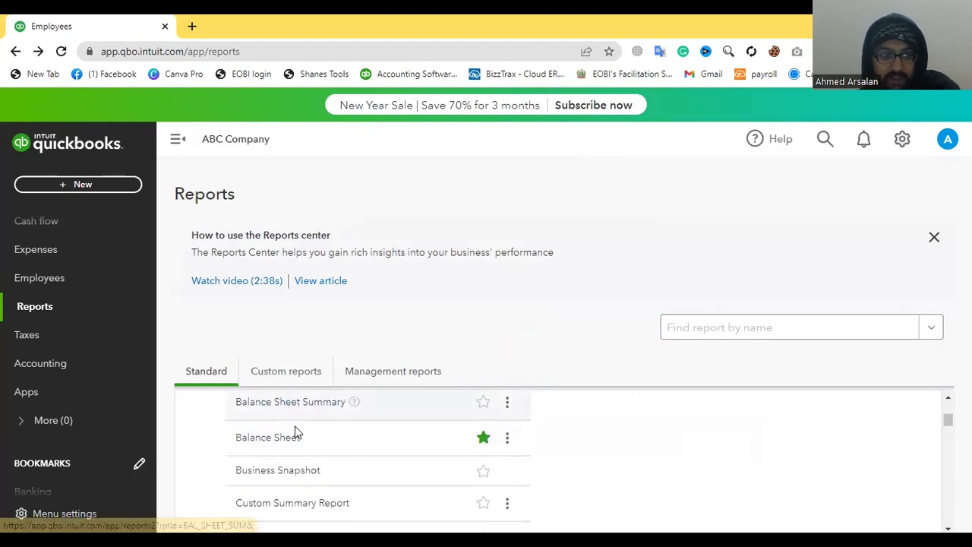
{"action": "scroll", "coordinate": [304, 490], "scroll_direction": "down", "scroll_amount": 5}
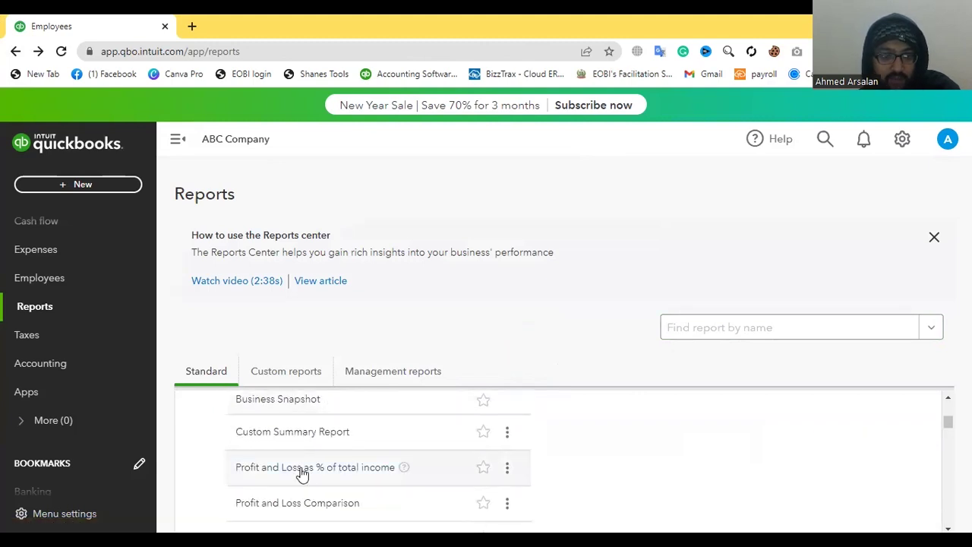
{"action": "scroll", "coordinate": [302, 473], "scroll_direction": "down", "scroll_amount": 1}
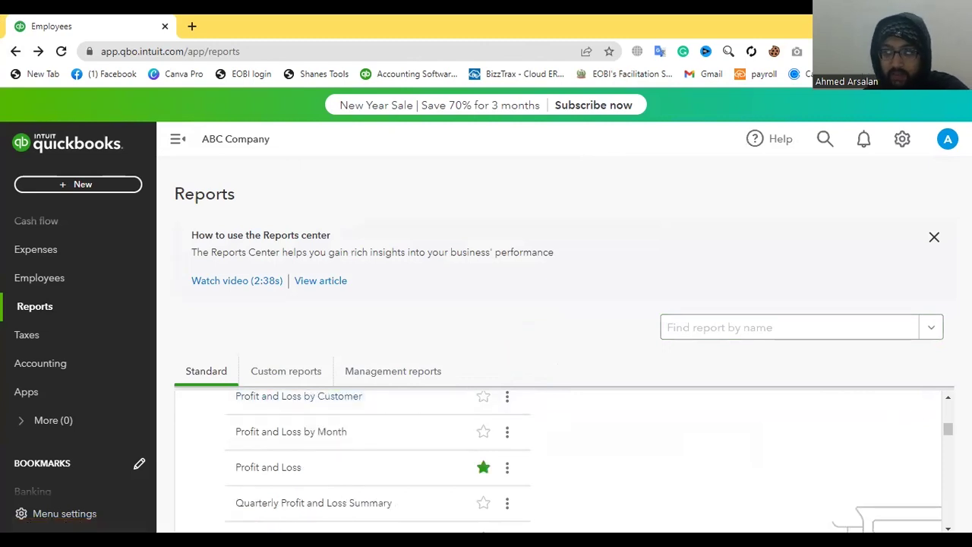
Browse the remaining standard reports from the Profit and Loss variants down to the Sales by Customer reports
{"action": "left_click", "coordinate": [948, 396]}
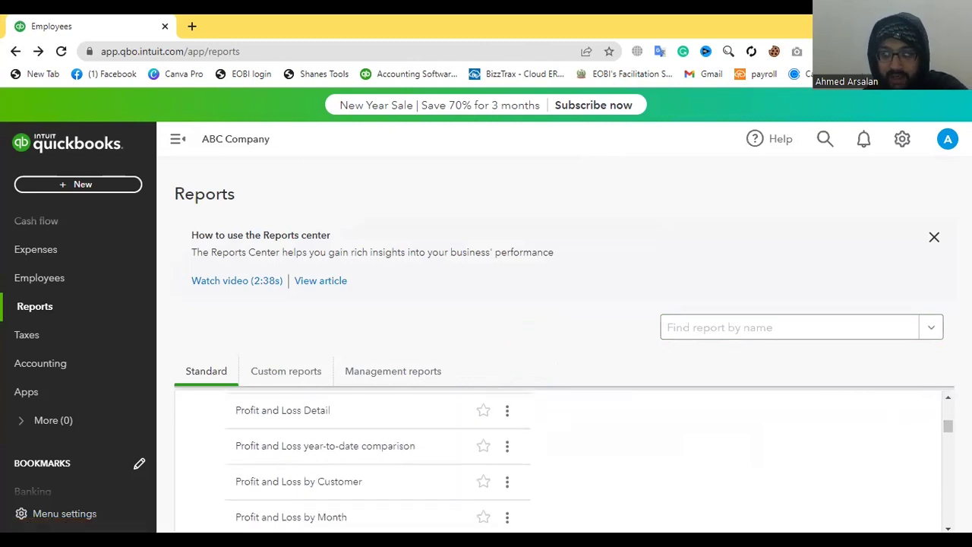
{"action": "scroll", "coordinate": [380, 464], "scroll_direction": "down", "scroll_amount": 3}
{"action": "scroll", "coordinate": [380, 463], "scroll_direction": "down", "scroll_amount": 5}
{"action": "scroll", "coordinate": [562, 461], "scroll_direction": "down", "scroll_amount": 5}
{"action": "scroll", "coordinate": [380, 463], "scroll_direction": "down", "scroll_amount": 5}
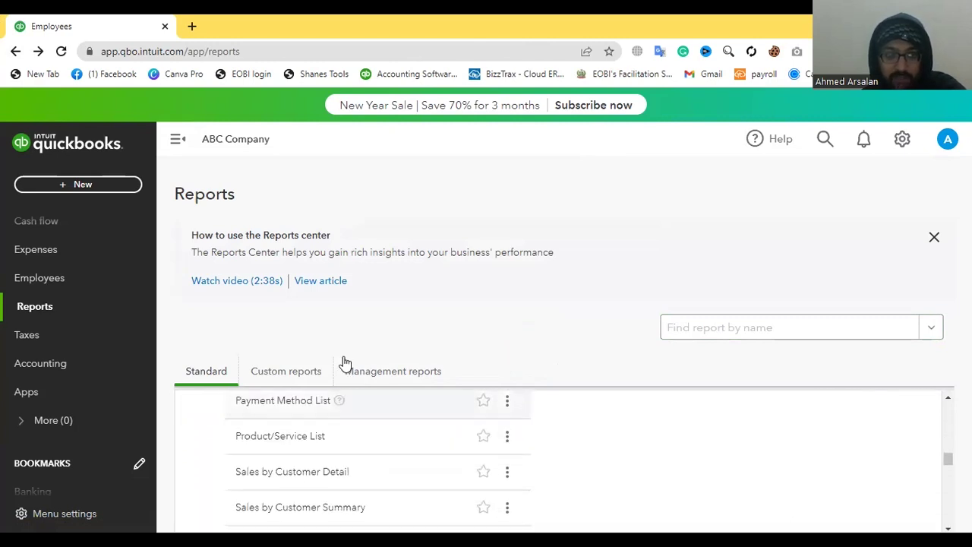
Look over the management reports with their report periods and actions, and view the custom reports list
{"action": "left_click", "coordinate": [362, 374]}
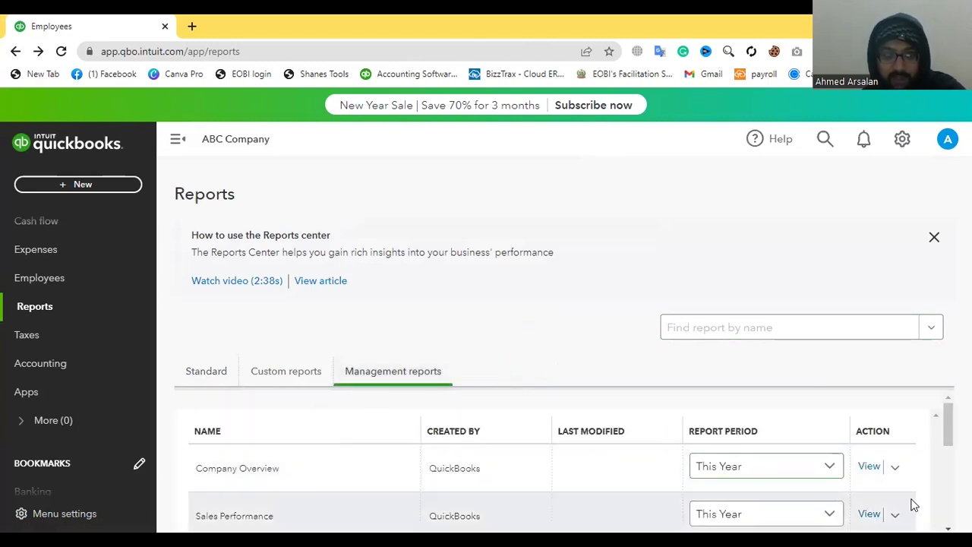
{"action": "left_click", "coordinate": [948, 528]}
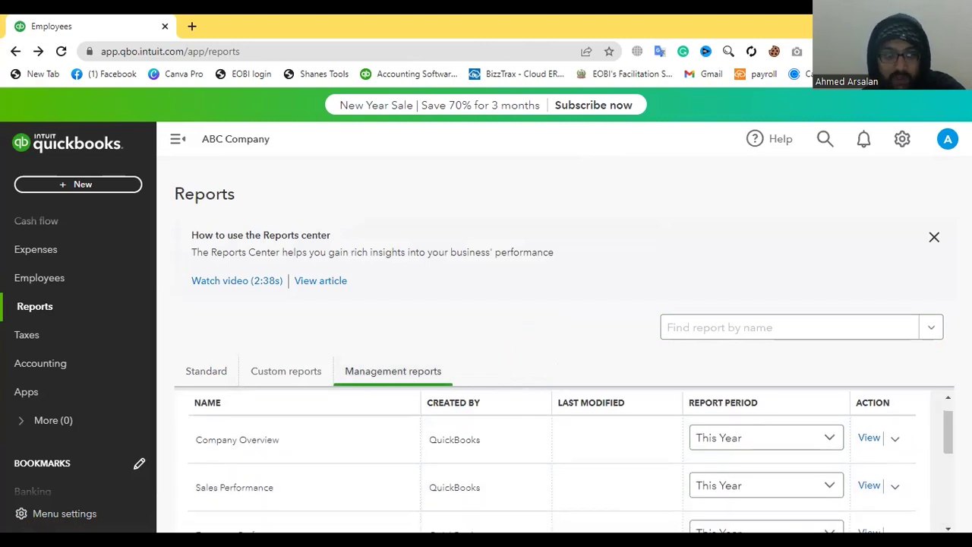
{"action": "left_click", "coordinate": [948, 528]}
{"action": "left_click", "coordinate": [948, 528]}
{"action": "left_click", "coordinate": [948, 528]}
{"action": "left_click", "coordinate": [949, 528]}
{"action": "left_click_drag", "start_coordinate": [947, 495], "coordinate": [942, 433]}
{"action": "left_click", "coordinate": [814, 468]}
{"action": "left_click", "coordinate": [850, 470]}
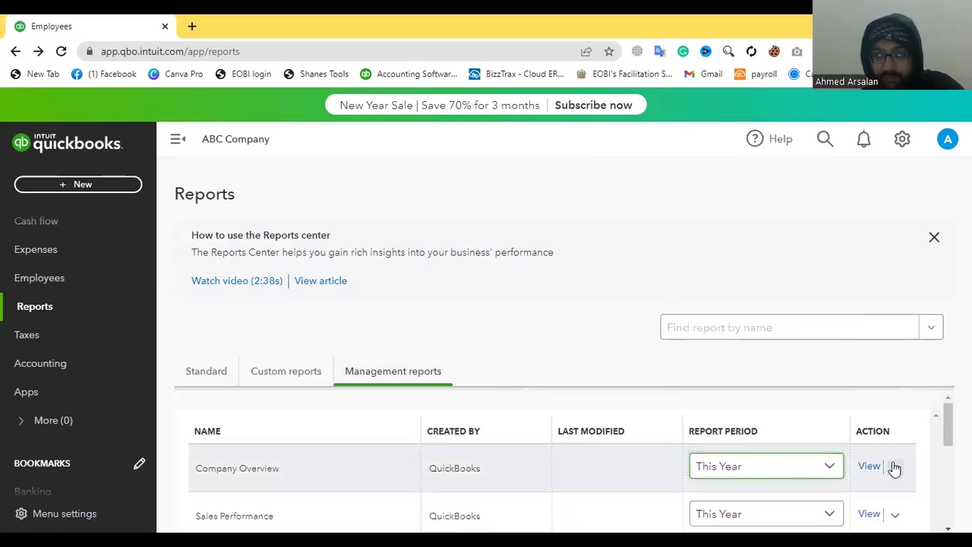
{"action": "left_click", "coordinate": [278, 372]}
{"action": "scroll", "coordinate": [942, 471], "scroll_direction": "down", "scroll_amount": 1}
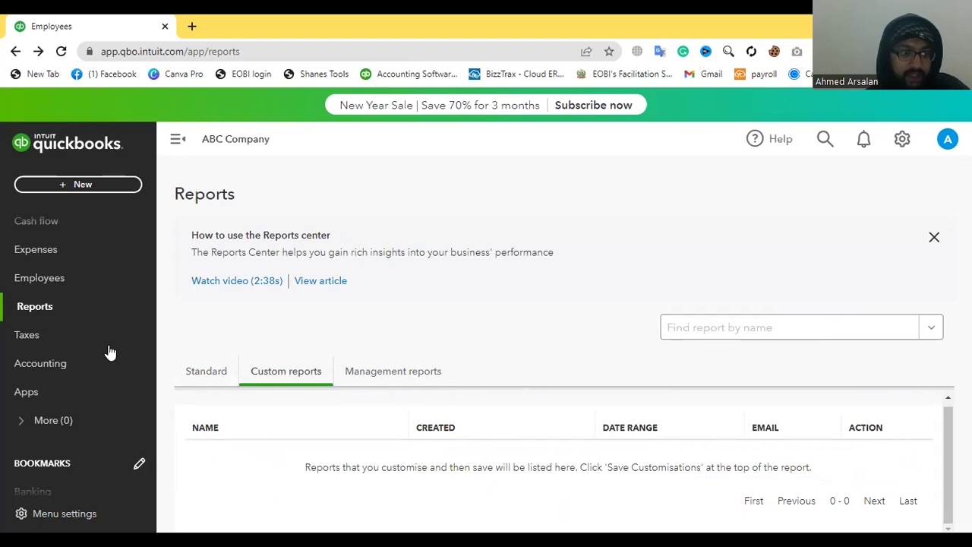
Open the Taxes page and start the sales tax setup
{"action": "scroll", "coordinate": [110, 352], "scroll_direction": "down", "scroll_amount": 1}
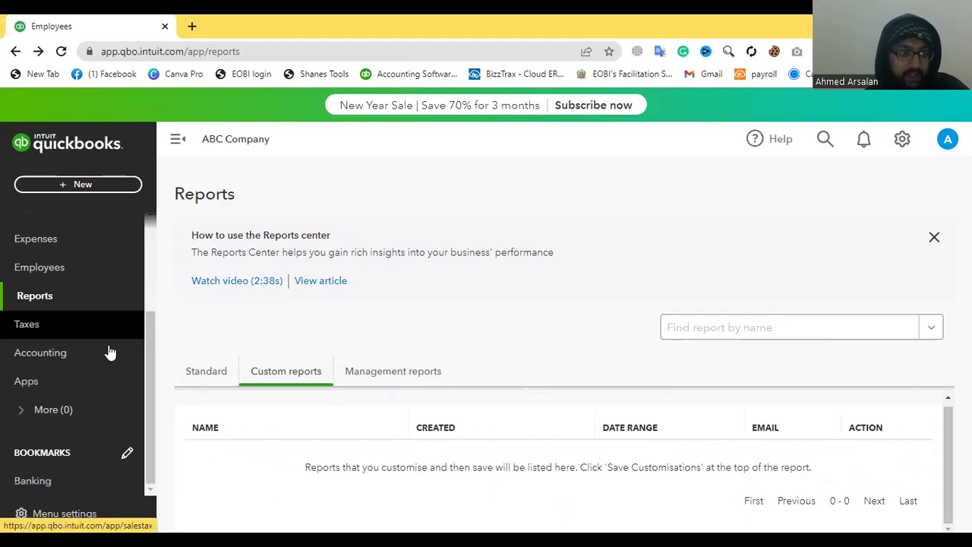
{"action": "left_click", "coordinate": [67, 327]}
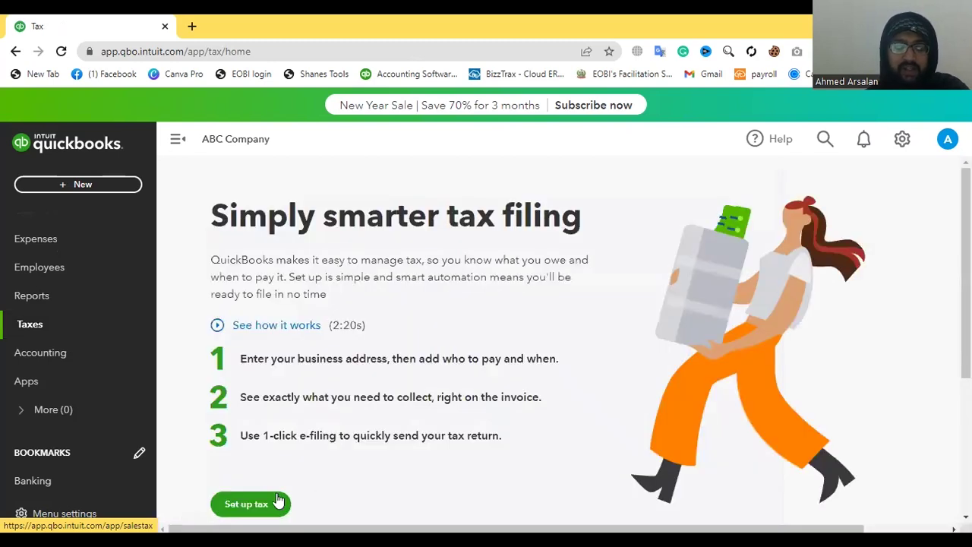
{"action": "left_click", "coordinate": [276, 500]}
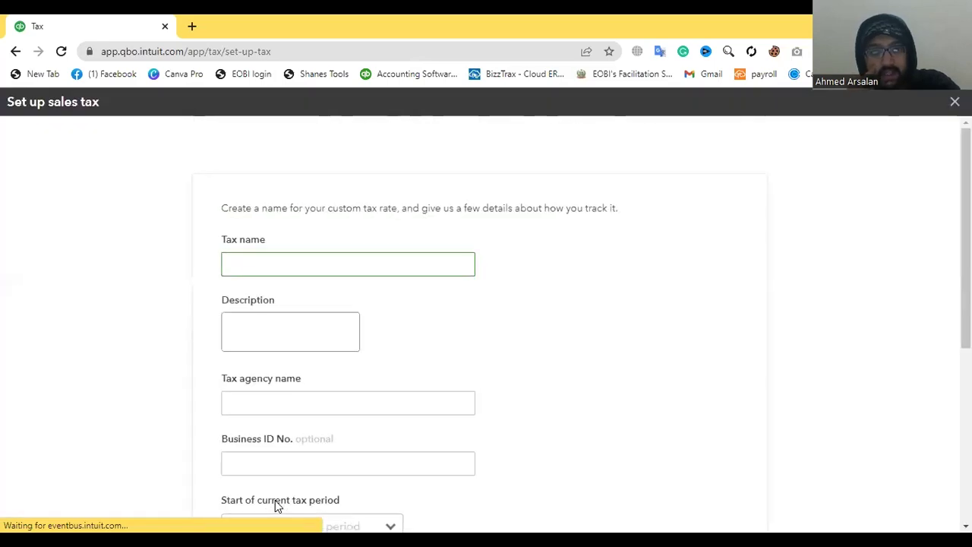
Enter Sales Tax as the tax name in the sales tax setup form
{"action": "type", "text": "D"}
{"action": "key", "text": "BackSpace"}
{"action": "type", "text": "Sale"}
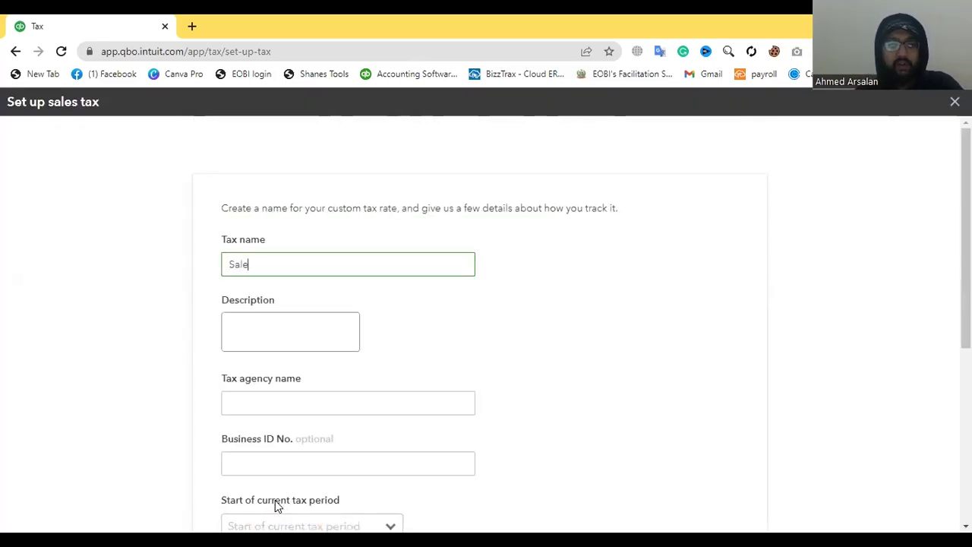
{"action": "type", "text": "s Tax"}
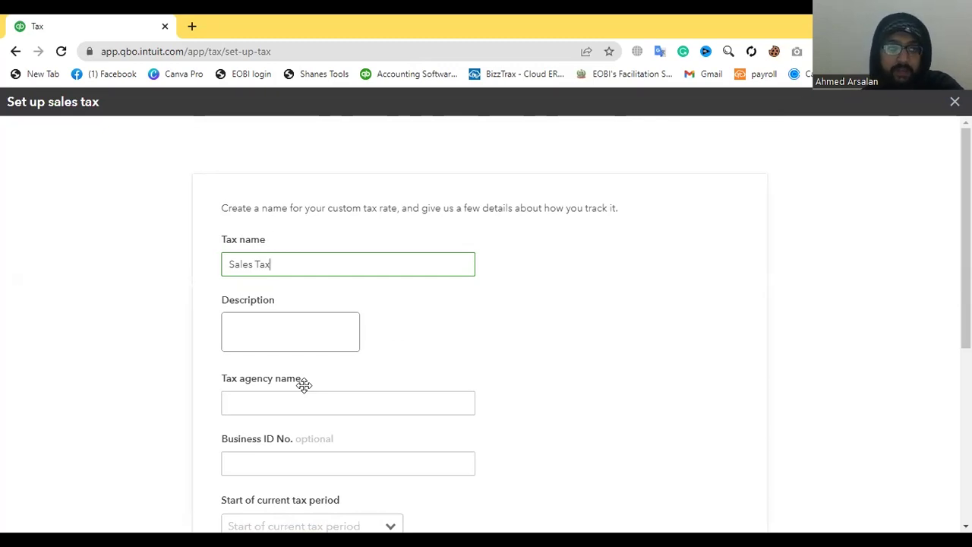
Look over the agency, filing frequency, reporting method and sales rate fields, and close the sales tax setup without saving
{"action": "scroll", "coordinate": [228, 395], "scroll_direction": "down", "scroll_amount": 2}
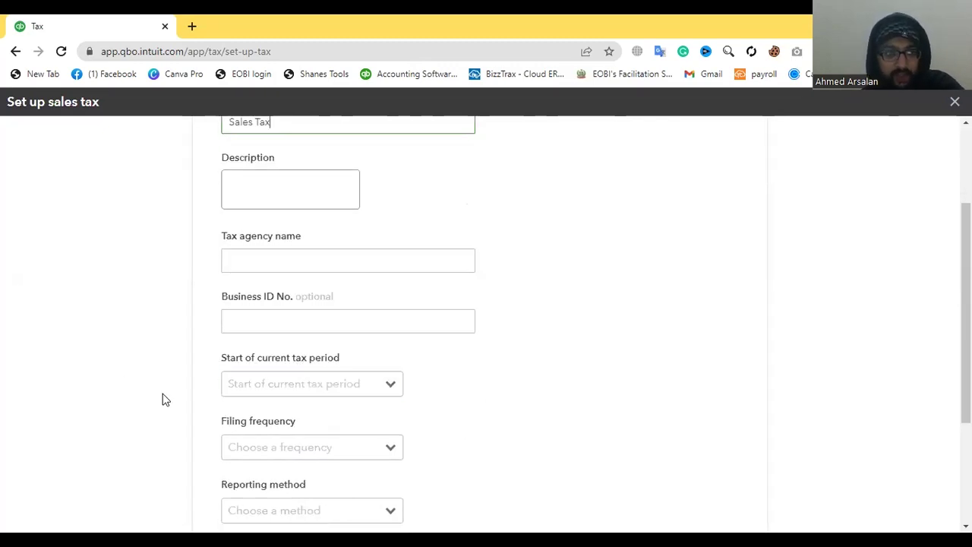
{"action": "scroll", "coordinate": [301, 362], "scroll_direction": "down", "scroll_amount": 2}
{"action": "scroll", "coordinate": [300, 363], "scroll_direction": "down", "scroll_amount": 1}
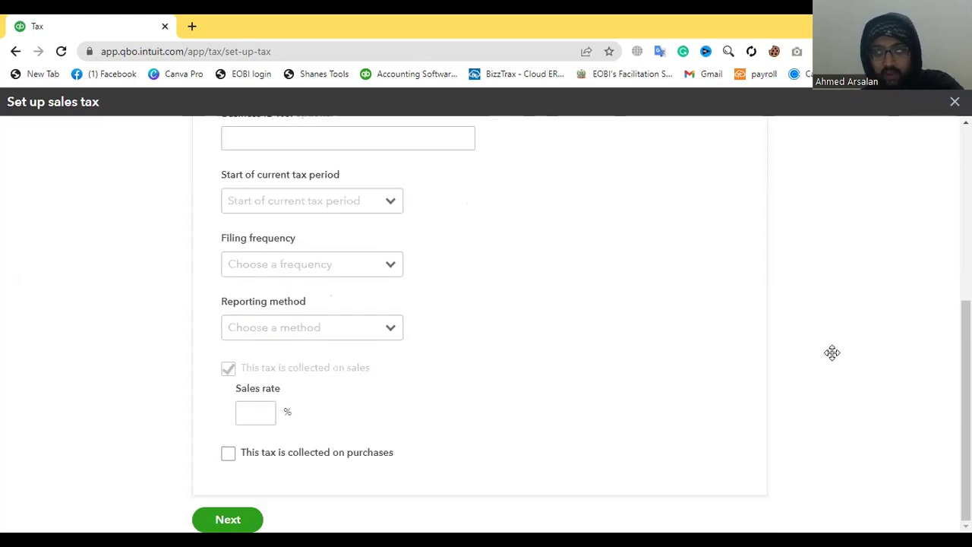
{"action": "scroll", "coordinate": [479, 319], "scroll_direction": "up", "scroll_amount": 4}
{"action": "scroll", "coordinate": [478, 319], "scroll_direction": "down", "scroll_amount": 1}
{"action": "scroll", "coordinate": [486, 319], "scroll_direction": "up", "scroll_amount": 2}
{"action": "left_click", "coordinate": [951, 104]}
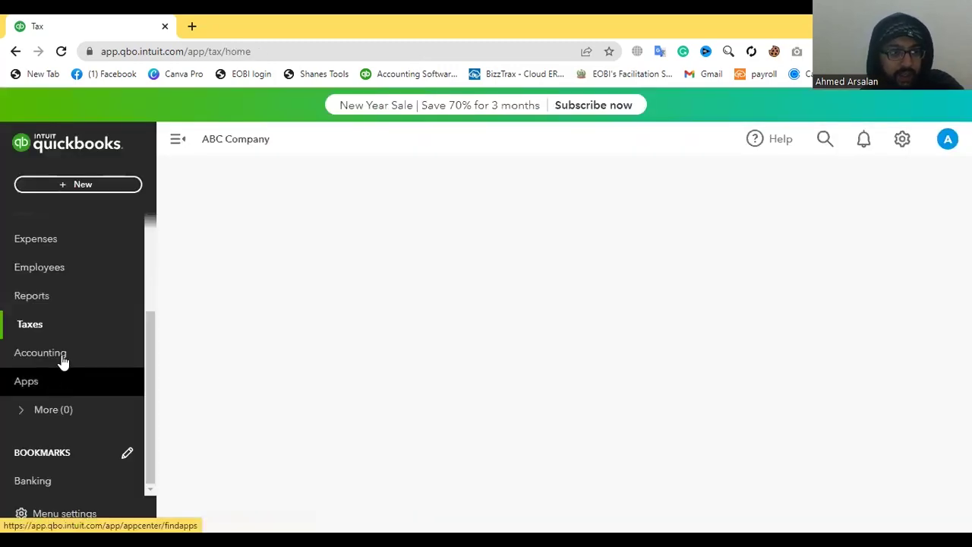
View the Chart of accounts page under Accounting, and open the Find apps page
{"action": "left_click", "coordinate": [61, 353]}
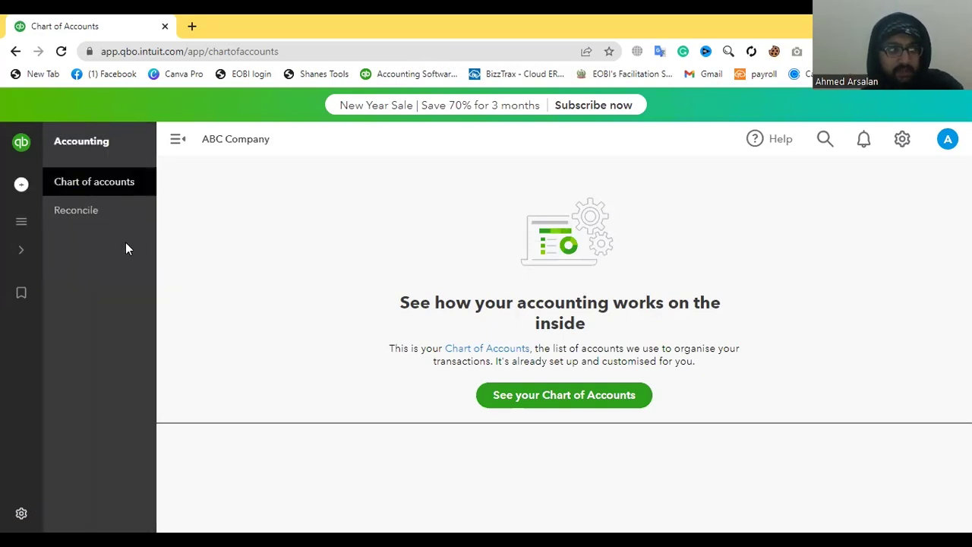
{"action": "mouse_move", "coordinate": [38, 253]}
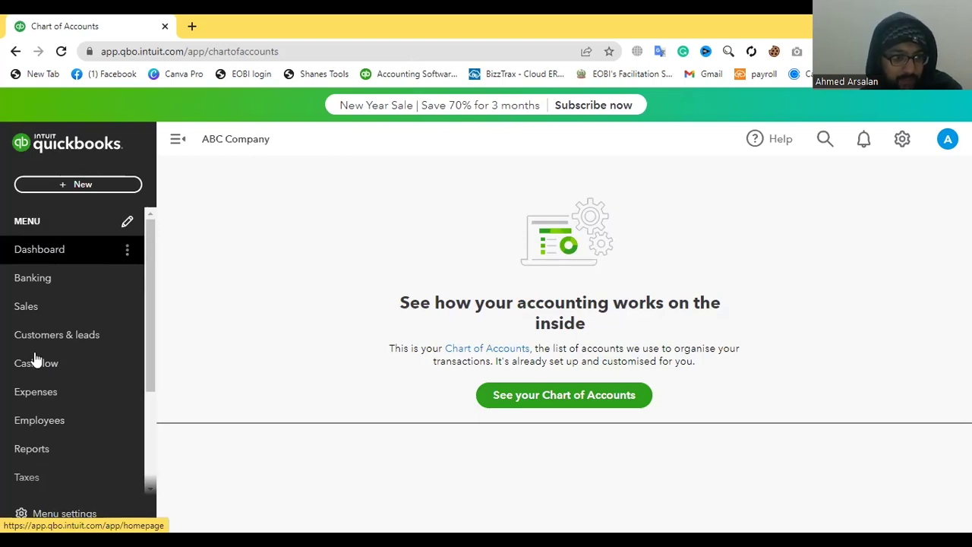
{"action": "left_click", "coordinate": [46, 390]}
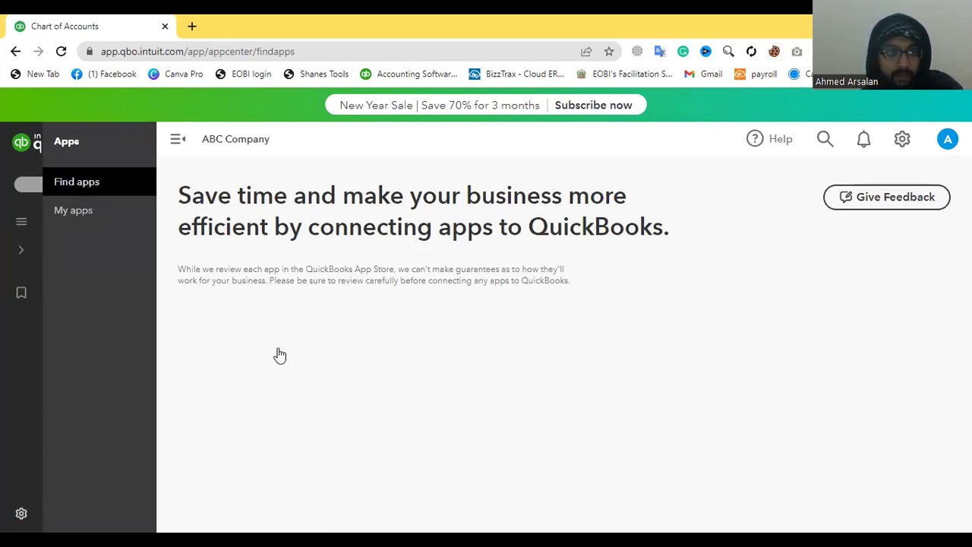
Browse the available apps by category, from income and expense management through customer management and time tracking to invoicing
{"action": "scroll", "coordinate": [280, 355], "scroll_direction": "down", "scroll_amount": 1}
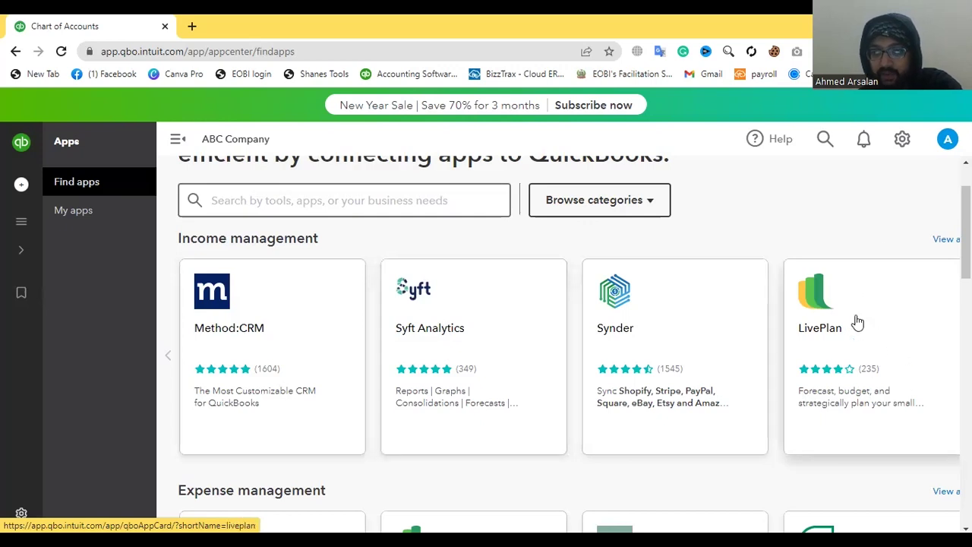
{"action": "scroll", "coordinate": [558, 341], "scroll_direction": "down", "scroll_amount": 1}
{"action": "scroll", "coordinate": [568, 344], "scroll_direction": "down", "scroll_amount": 2}
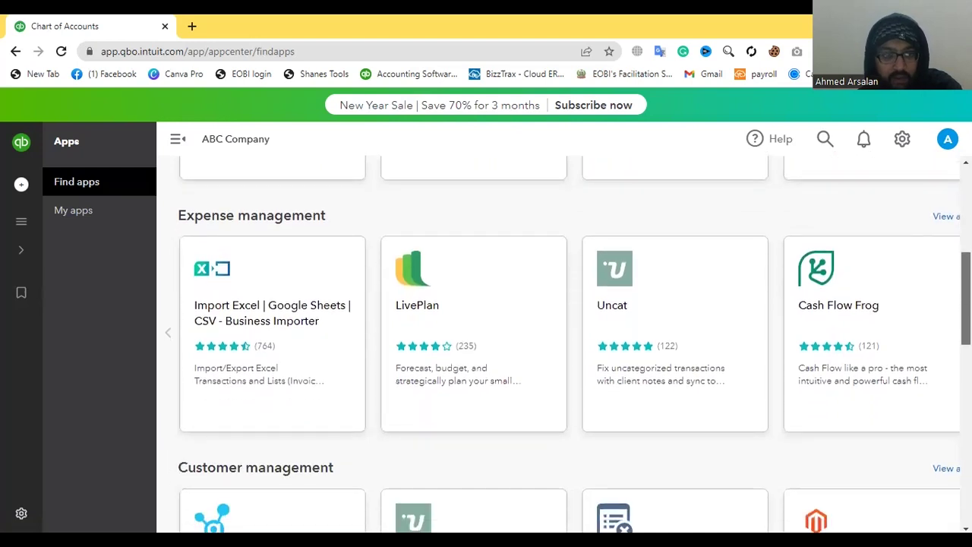
{"action": "scroll", "coordinate": [562, 342], "scroll_direction": "down", "scroll_amount": 1}
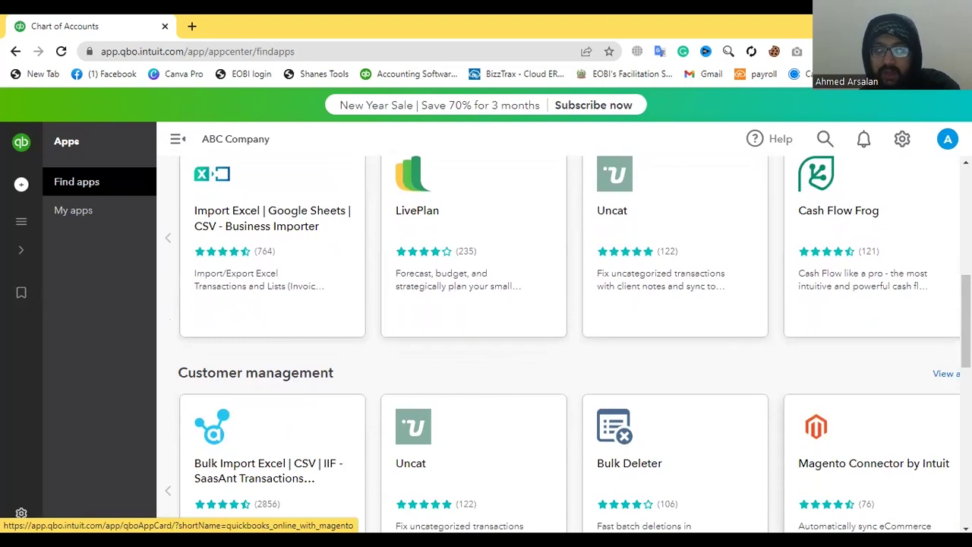
{"action": "scroll", "coordinate": [939, 322], "scroll_direction": "down", "scroll_amount": 2}
{"action": "scroll", "coordinate": [562, 343], "scroll_direction": "down", "scroll_amount": 2}
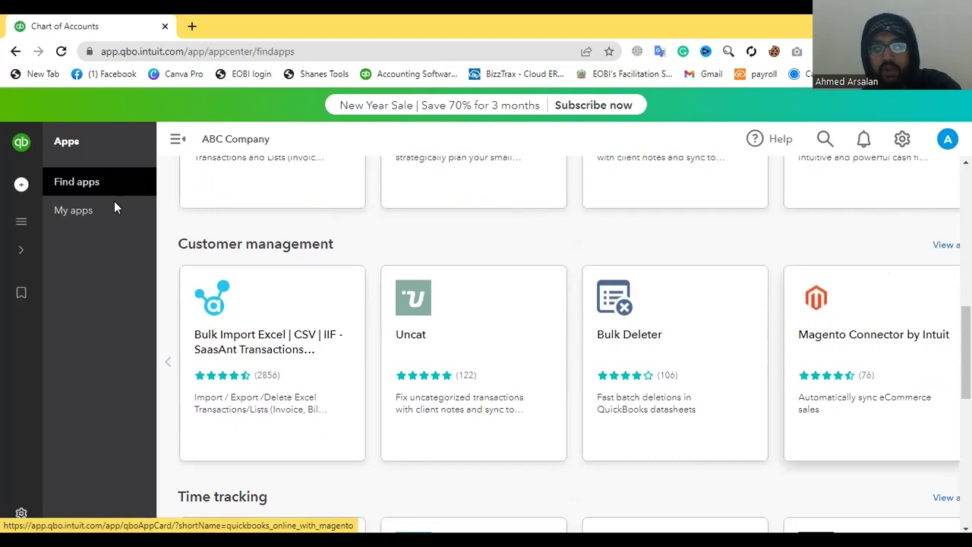
{"action": "mouse_move", "coordinate": [38, 245]}
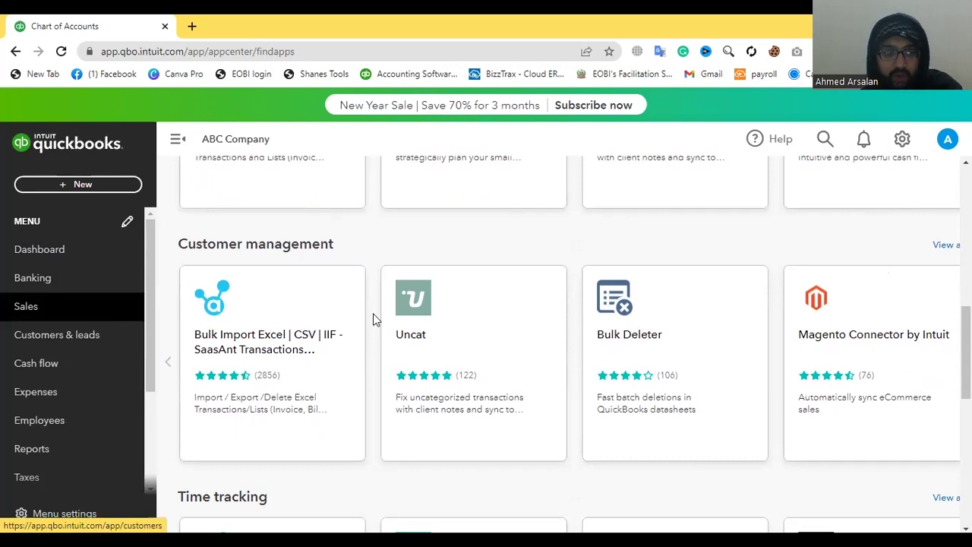
{"action": "scroll", "coordinate": [301, 458], "scroll_direction": "down", "scroll_amount": 2}
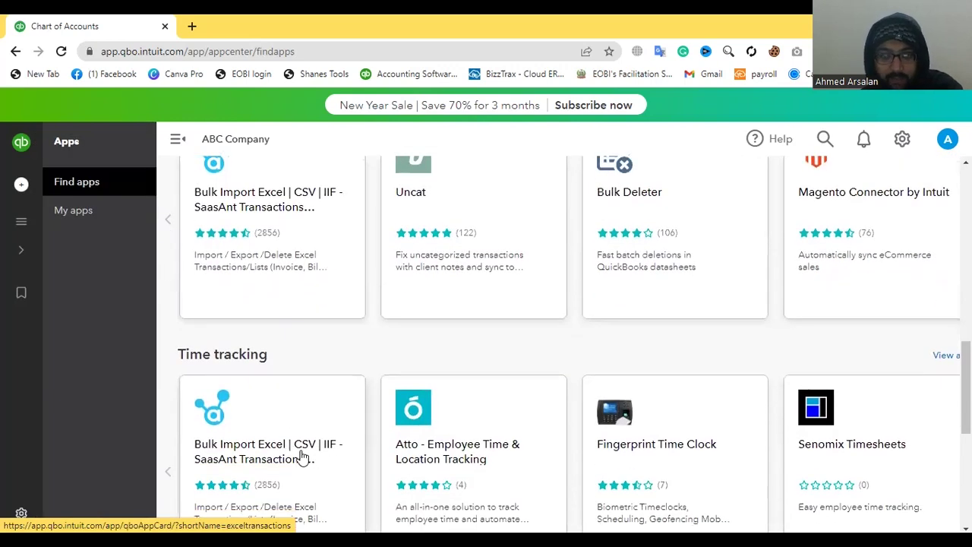
{"action": "scroll", "coordinate": [300, 458], "scroll_direction": "down", "scroll_amount": 1}
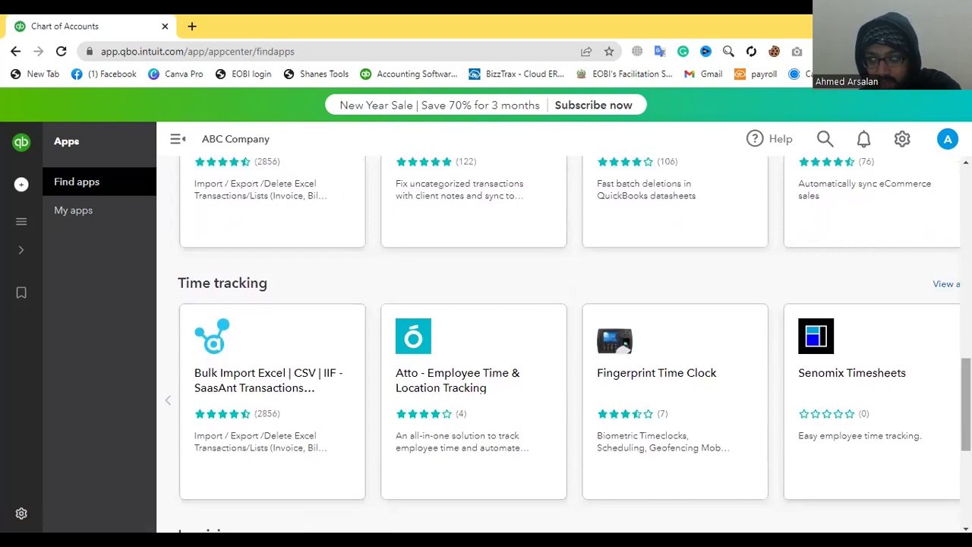
{"action": "scroll", "coordinate": [966, 410], "scroll_direction": "down", "scroll_amount": 1}
{"action": "scroll", "coordinate": [966, 410], "scroll_direction": "up", "scroll_amount": 1}
{"action": "scroll", "coordinate": [966, 410], "scroll_direction": "down", "scroll_amount": 2}
{"action": "scroll", "coordinate": [966, 411], "scroll_direction": "down", "scroll_amount": 2}
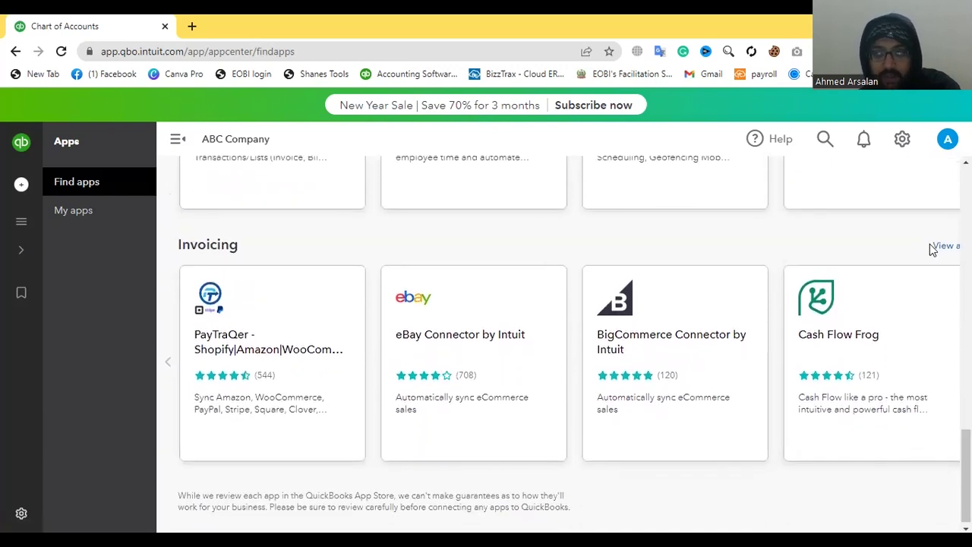
View all apps in the Invoicing category and search the apps for "receipt bank"
{"action": "left_click", "coordinate": [940, 248]}
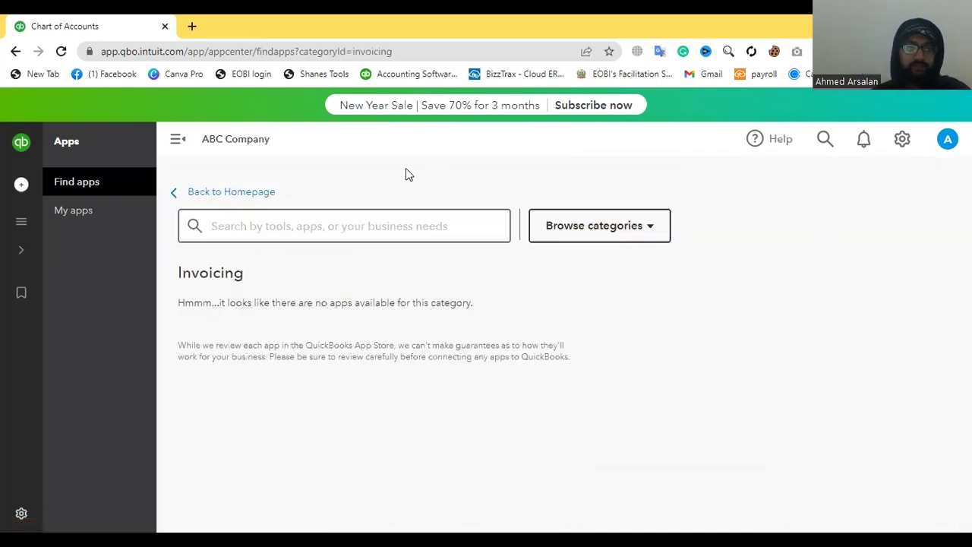
{"action": "left_click", "coordinate": [384, 226]}
{"action": "type", "text": "rece"}
{"action": "type", "text": "ip"}
{"action": "key", "text": "BackSpace"}
{"action": "key", "text": "BackSpace"}
{"action": "type", "text": "it"}
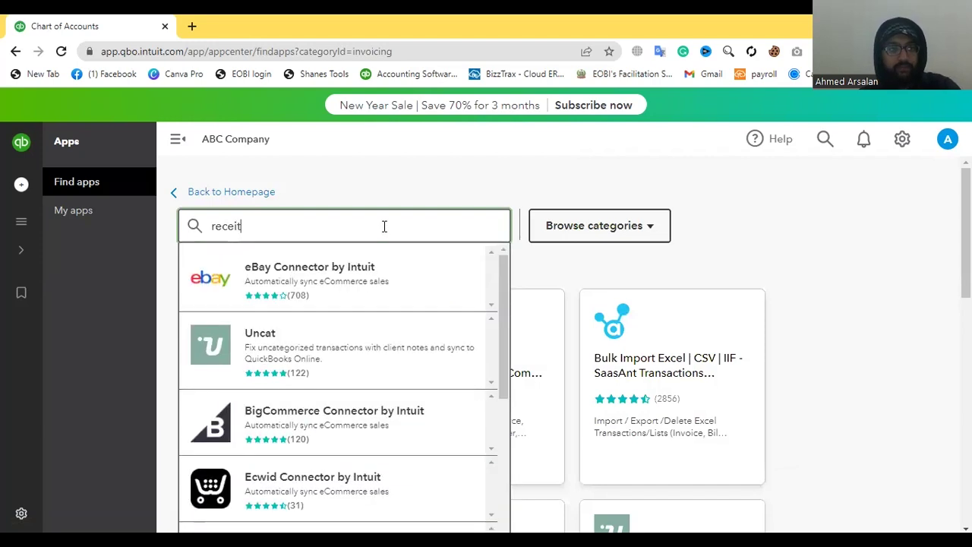
{"action": "key", "text": "BackSpace"}
{"action": "type", "text": "pt bank"}
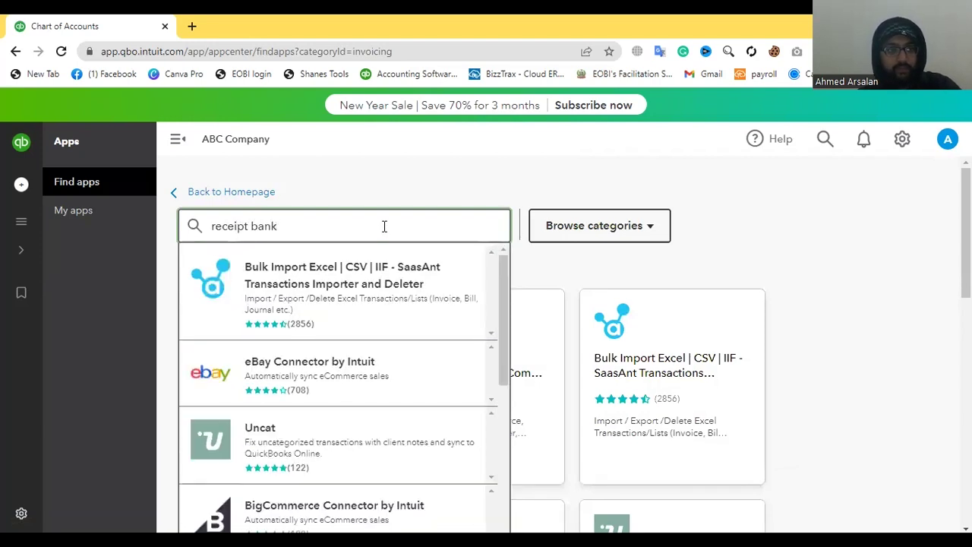
Search the apps for "dext" and return to the app store homepage
{"action": "key", "text": "ctrl+a"}
{"action": "type", "text": "dext"}
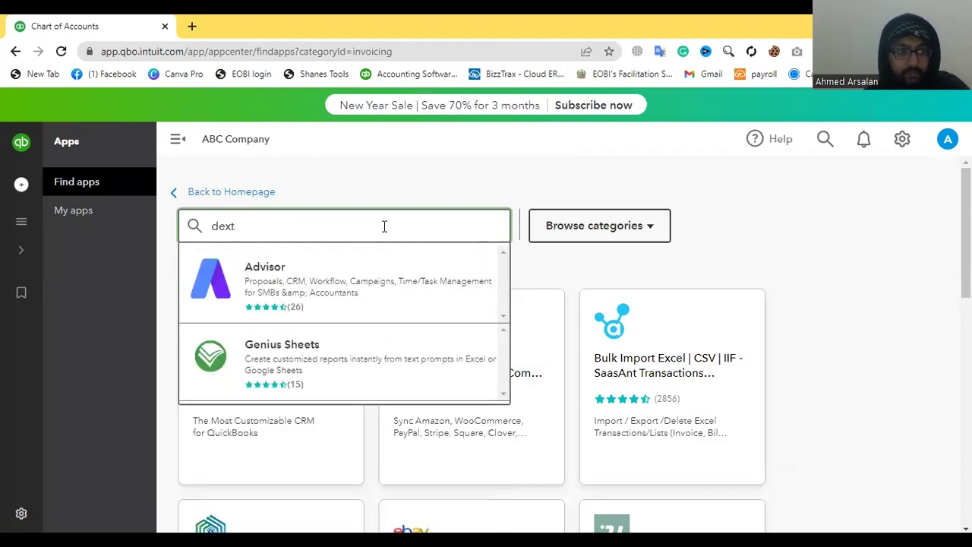
{"action": "left_click", "coordinate": [382, 188]}
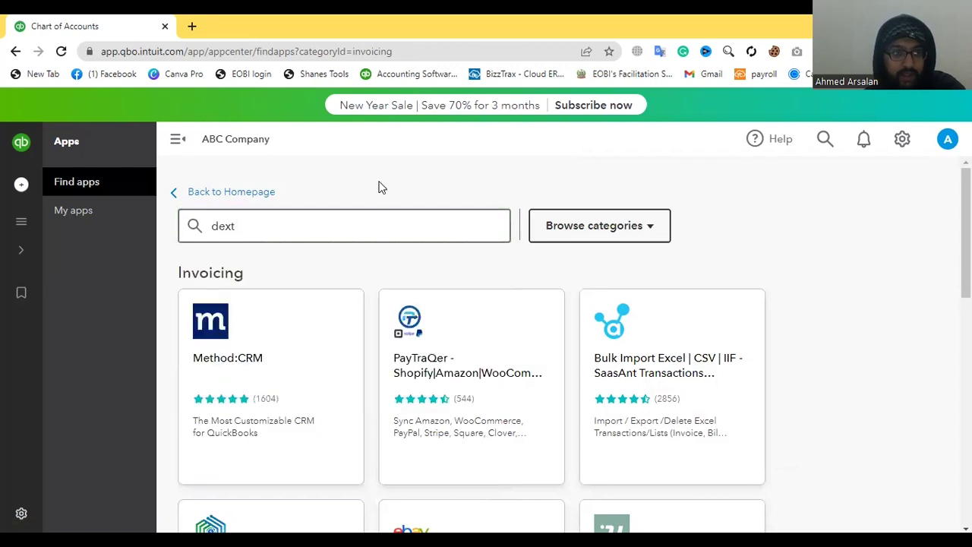
{"action": "scroll", "coordinate": [393, 256], "scroll_direction": "down", "scroll_amount": 1}
{"action": "scroll", "coordinate": [405, 248], "scroll_direction": "up", "scroll_amount": 1}
{"action": "left_click", "coordinate": [397, 215]}
{"action": "left_click", "coordinate": [205, 195]}
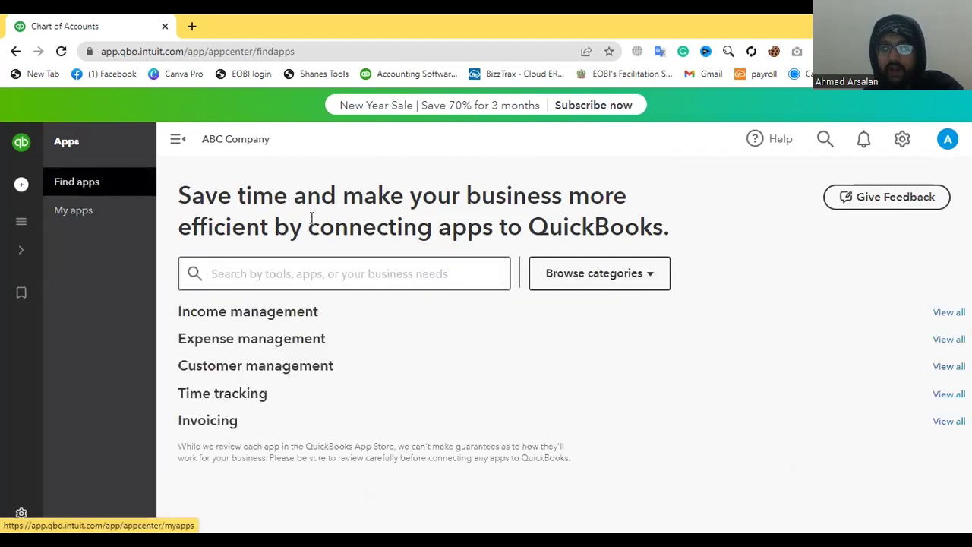
Browse the app categories from income management to invoicing once more, and view the connected apps under My apps
{"action": "scroll", "coordinate": [325, 216], "scroll_direction": "down", "scroll_amount": 1}
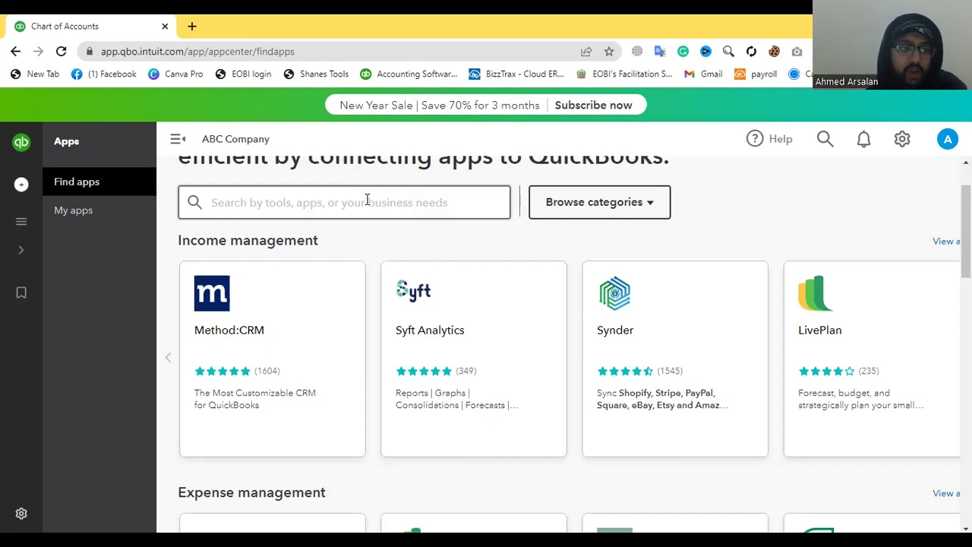
{"action": "scroll", "coordinate": [363, 205], "scroll_direction": "down", "scroll_amount": 4}
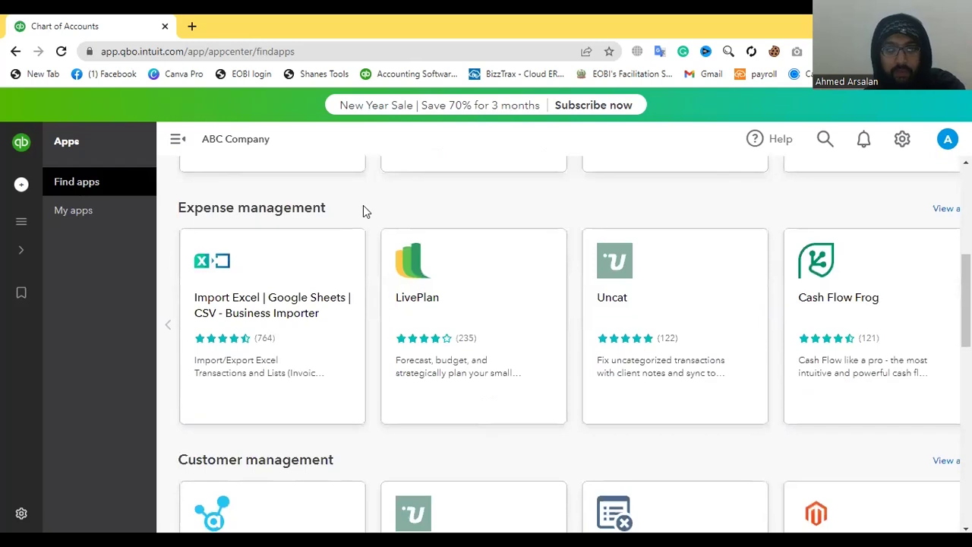
{"action": "scroll", "coordinate": [363, 206], "scroll_direction": "down", "scroll_amount": 5}
{"action": "scroll", "coordinate": [364, 212], "scroll_direction": "down", "scroll_amount": 5}
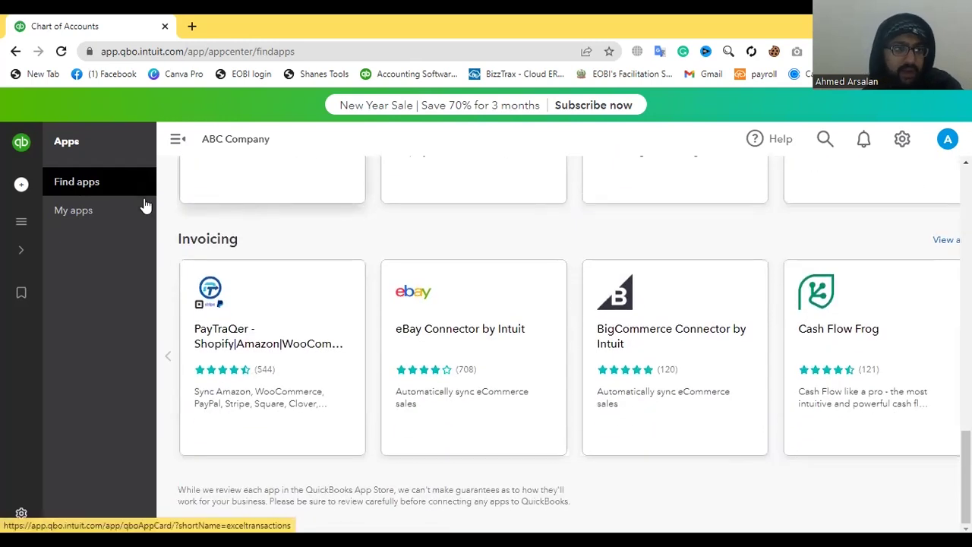
{"action": "left_click", "coordinate": [73, 216]}
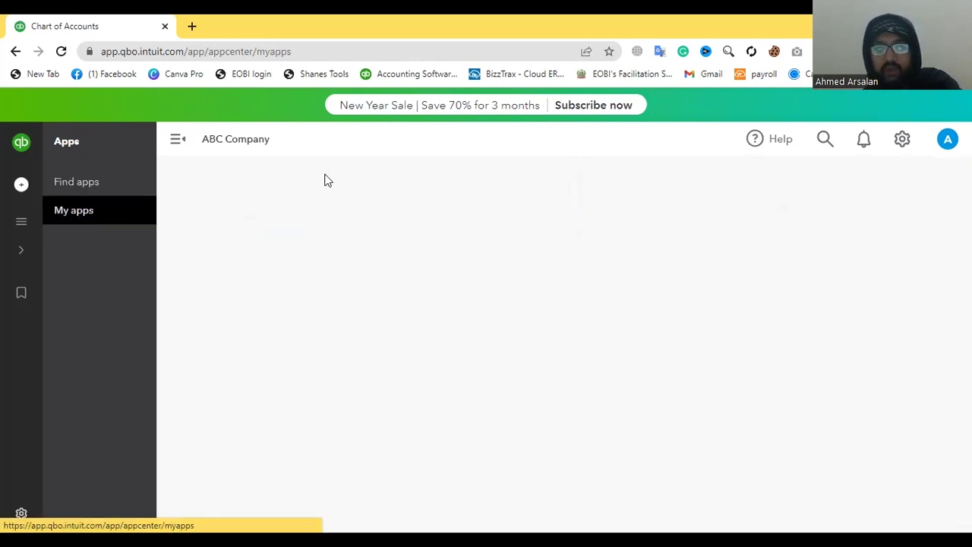
Look over the main navigation entries, and view the new-transaction options for customers, suppliers, employees and other before closing them
{"action": "mouse_move", "coordinate": [8, 278]}
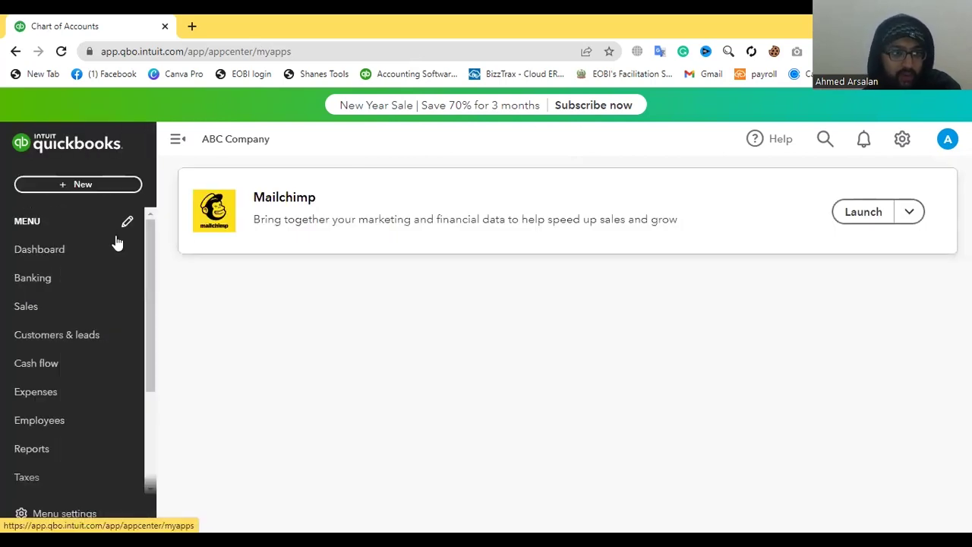
{"action": "left_click_drag", "start_coordinate": [150, 280], "coordinate": [134, 385]}
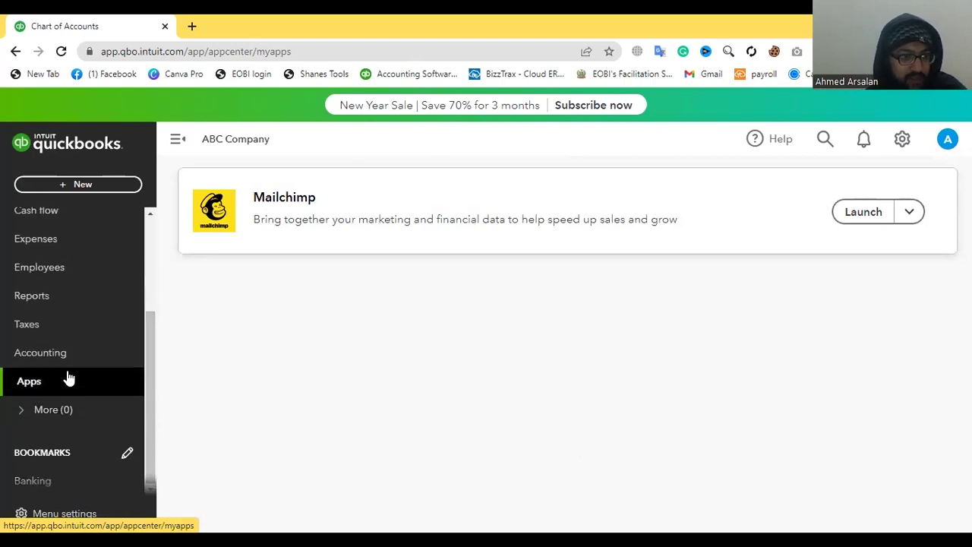
{"action": "left_click_drag", "start_coordinate": [152, 358], "coordinate": [151, 241]}
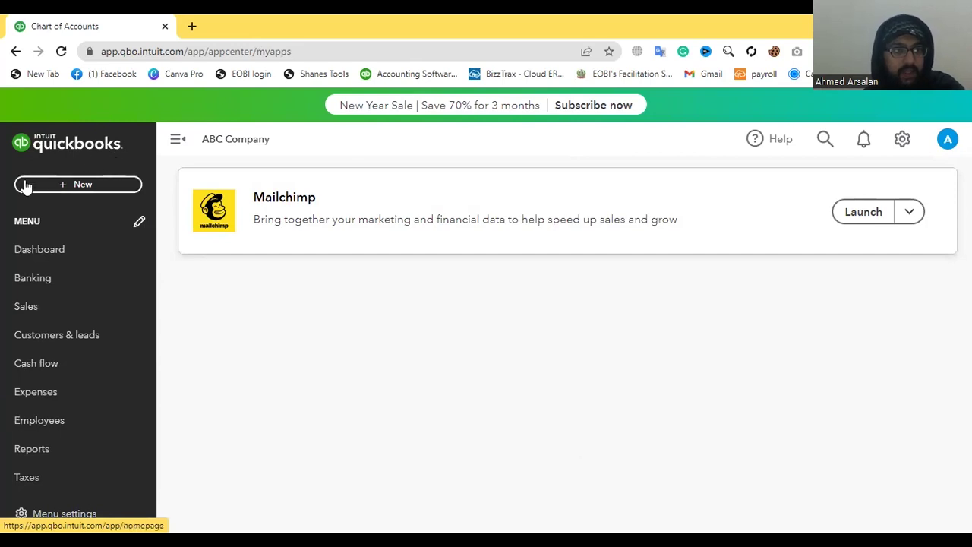
{"action": "left_click", "coordinate": [75, 184]}
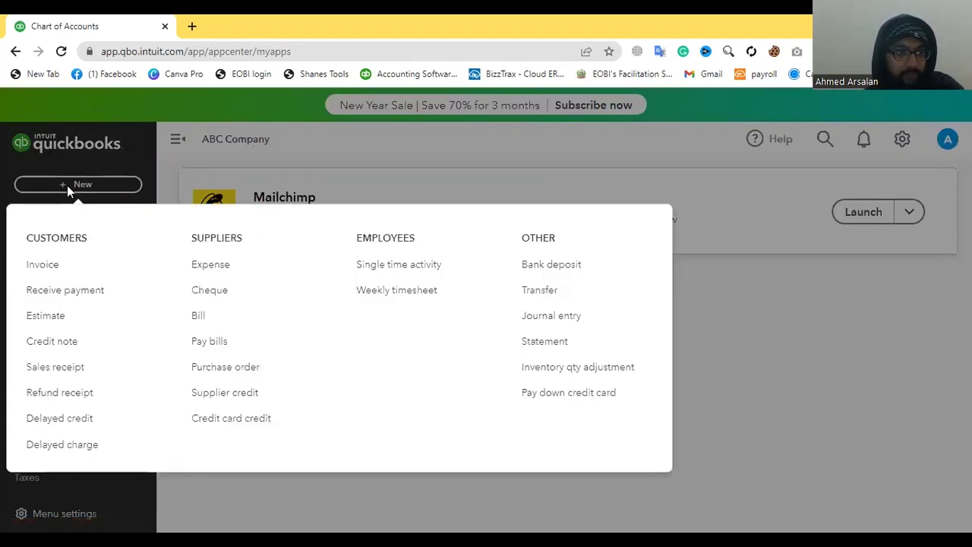
{"action": "left_click", "coordinate": [148, 128]}
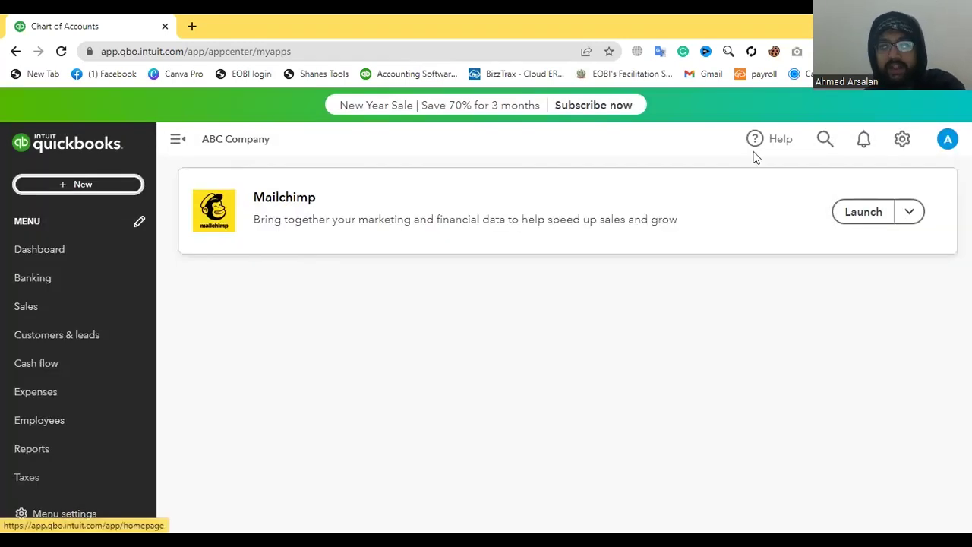